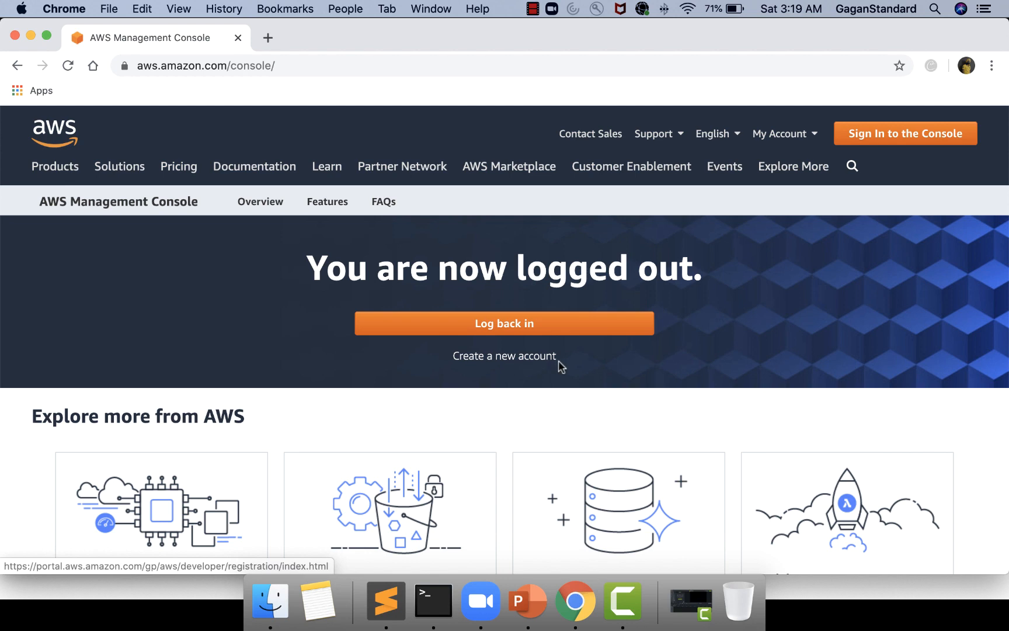
- Log back in to the AWS Management Console and open the EC2 service
{"action": "left_click", "coordinate": [500, 329]}
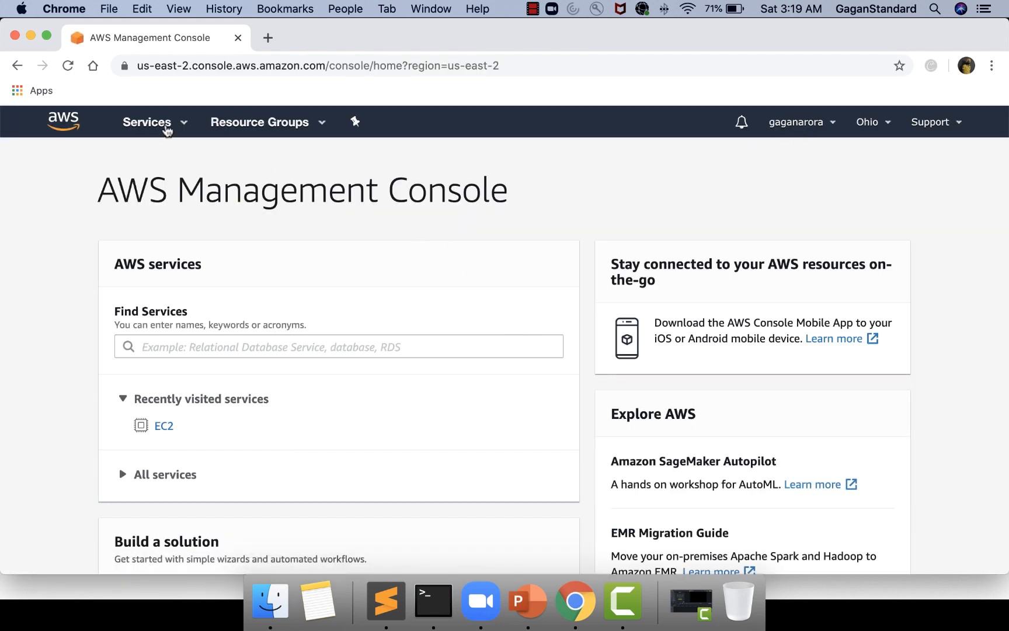
{"action": "left_click", "coordinate": [167, 126]}
{"action": "left_click", "coordinate": [245, 248]}
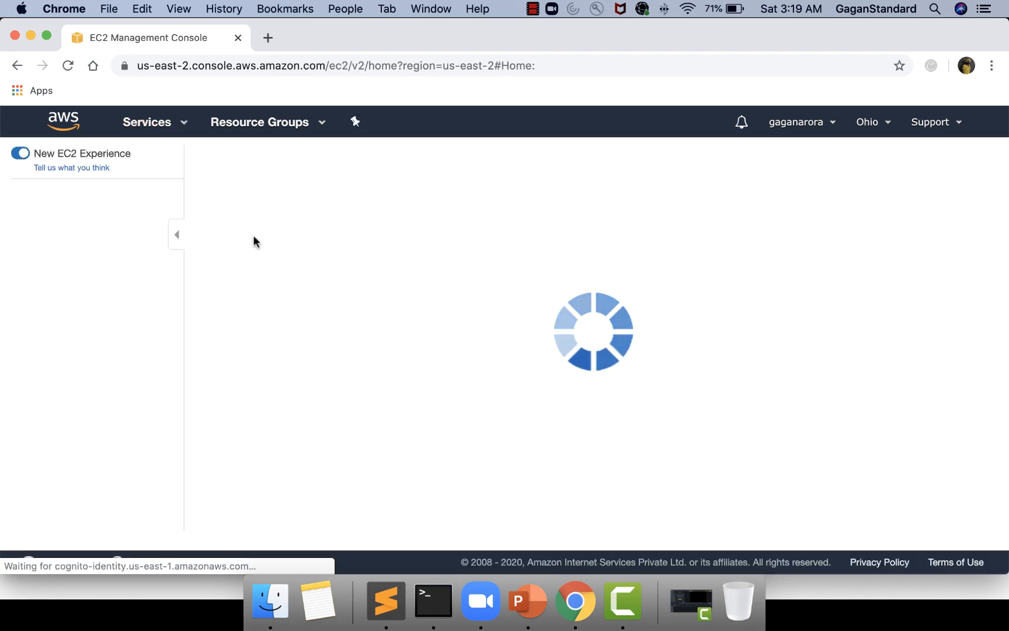
- Start launching a new instance from the EC2 dashboard in the US East (Ohio) region
{"action": "scroll", "coordinate": [292, 304], "scroll_direction": "down", "scroll_amount": 6}
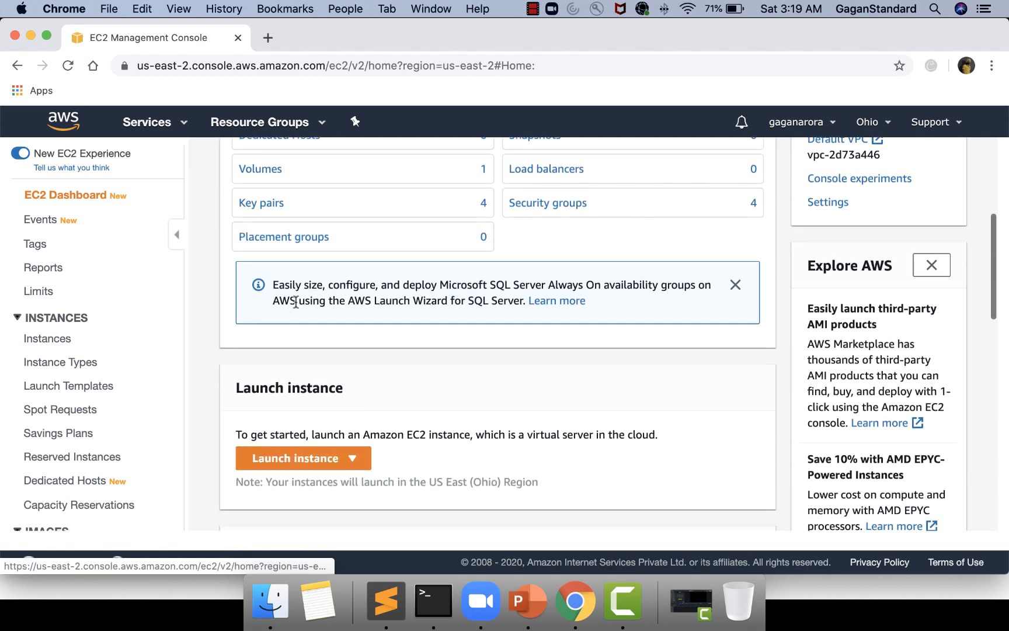
{"action": "left_click", "coordinate": [319, 395]}
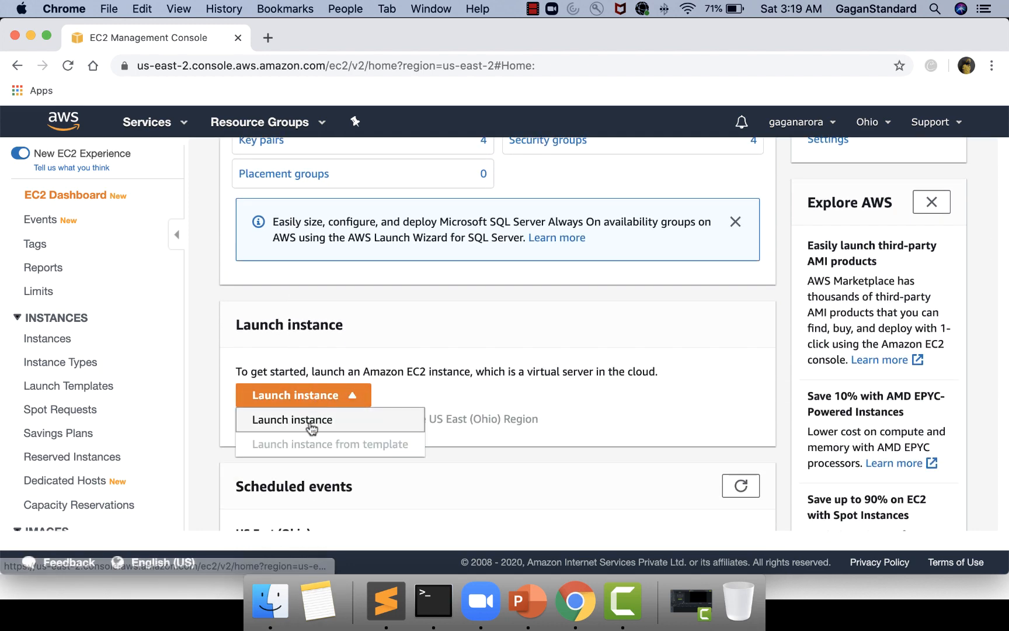
{"action": "left_click", "coordinate": [311, 424]}
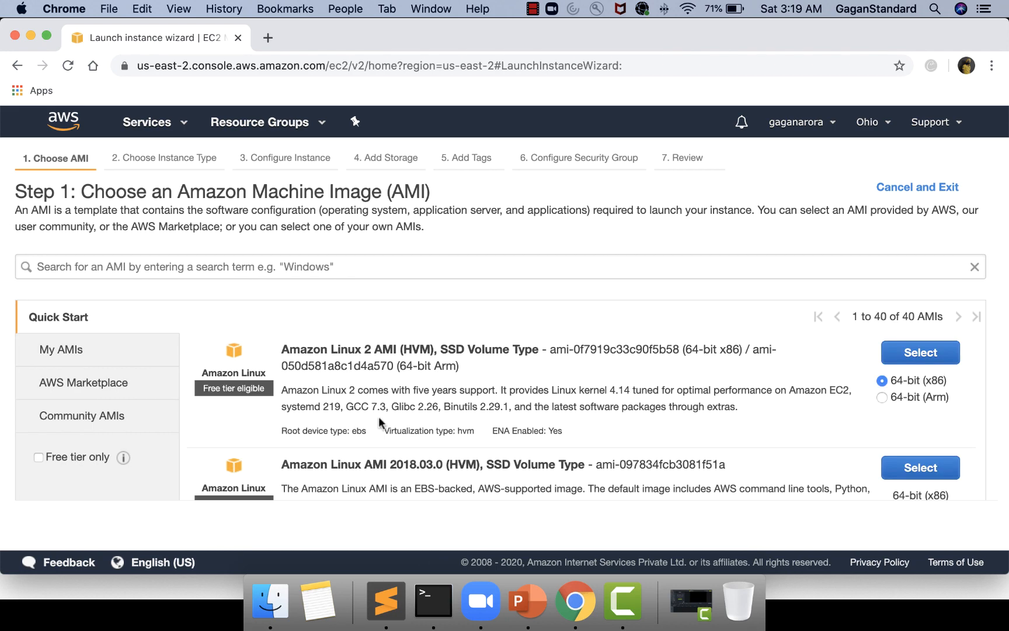
- Choose the free-tier-eligible Microsoft Windows Server 2019 Base 64-bit (x86) image as the instance's AMI
{"action": "scroll", "coordinate": [378, 417], "scroll_direction": "down", "scroll_amount": 8}
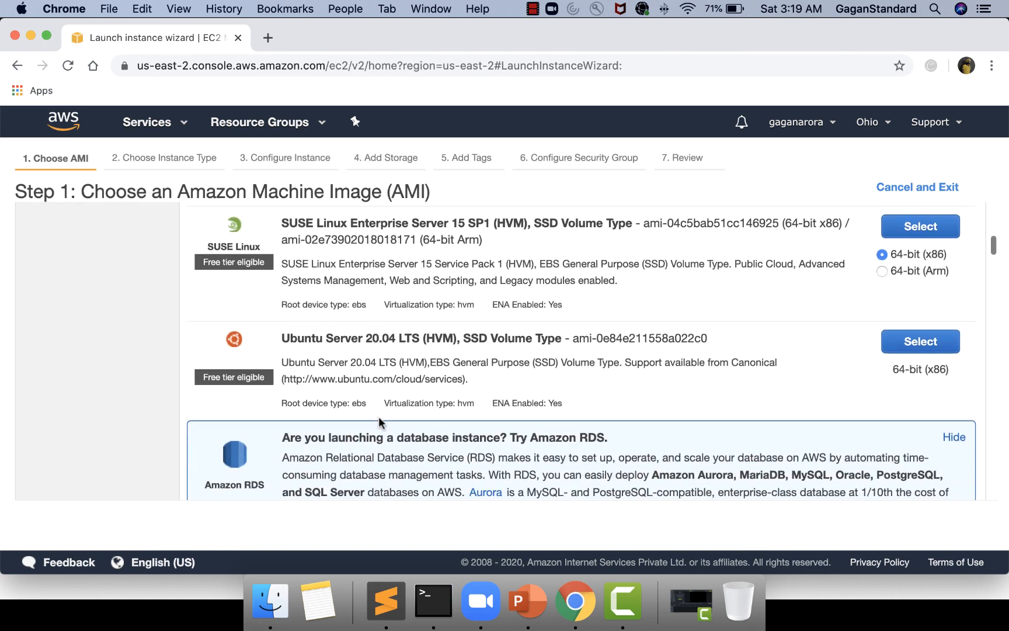
{"action": "scroll", "coordinate": [378, 416], "scroll_direction": "down", "scroll_amount": 6}
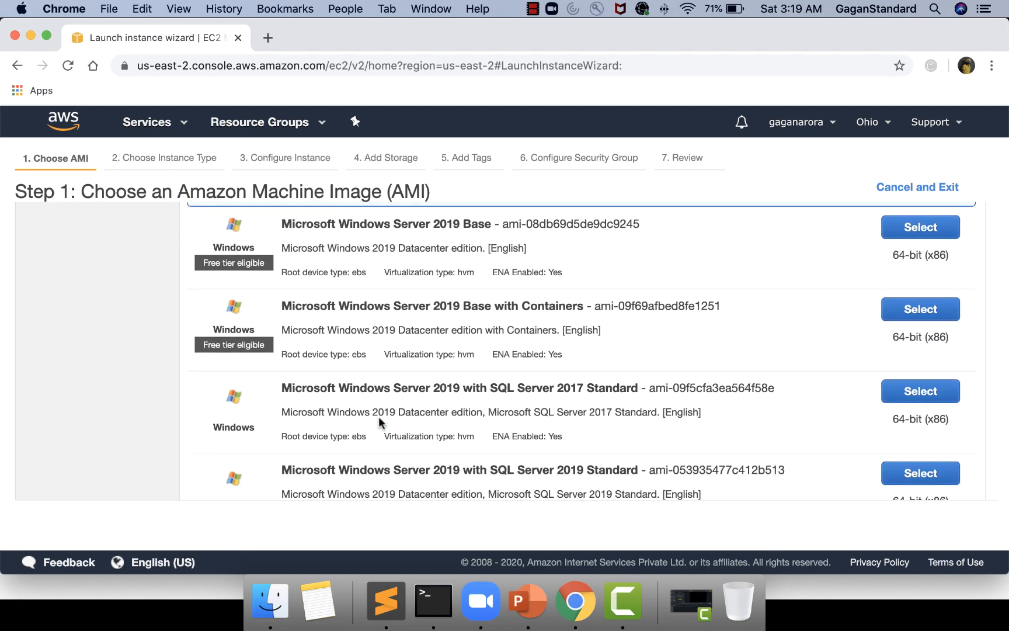
{"action": "scroll", "coordinate": [378, 416], "scroll_direction": "up", "scroll_amount": 8}
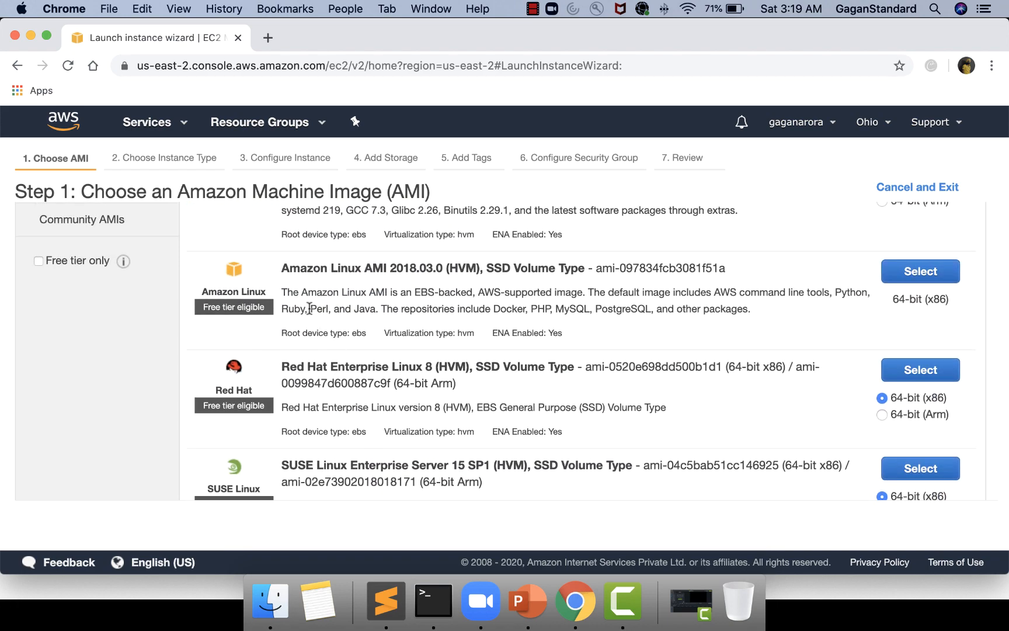
{"action": "scroll", "coordinate": [309, 308], "scroll_direction": "down", "scroll_amount": 9}
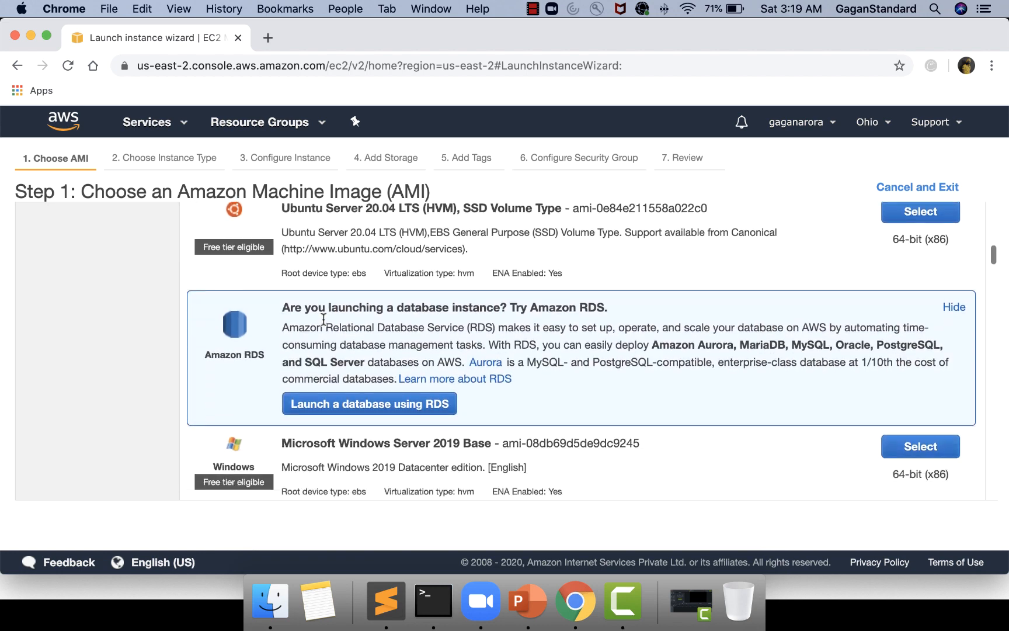
{"action": "scroll", "coordinate": [324, 327], "scroll_direction": "down", "scroll_amount": 3}
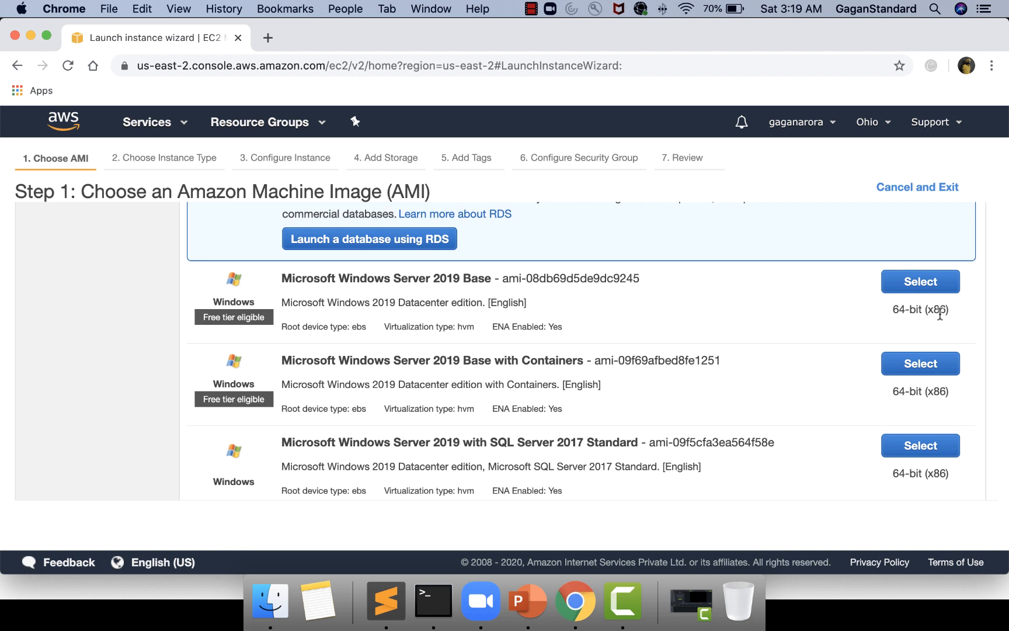
{"action": "left_click_drag", "start_coordinate": [890, 310], "coordinate": [948, 310]}
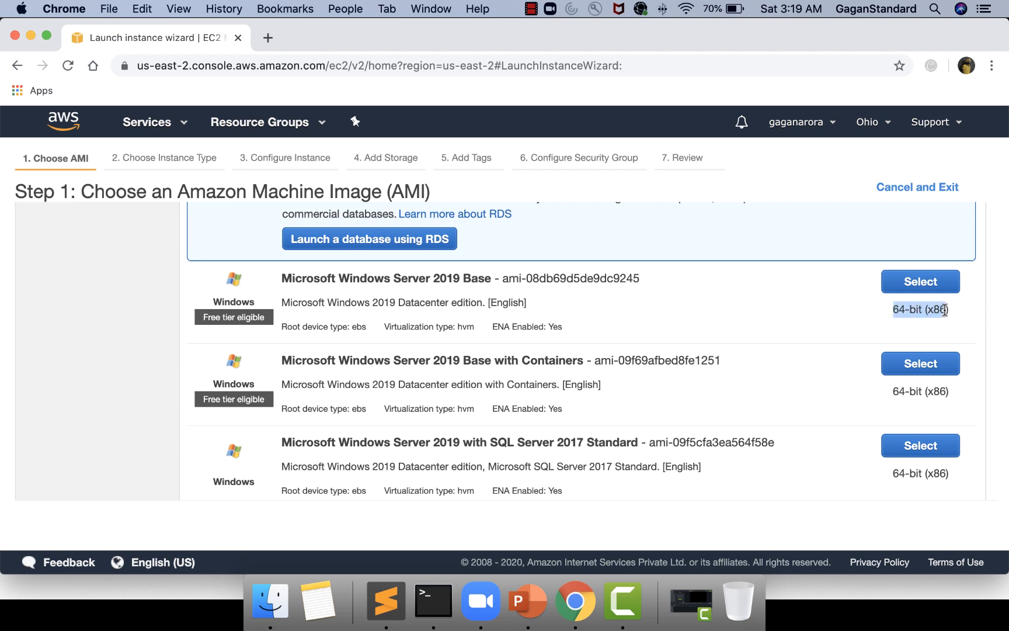
{"action": "left_click", "coordinate": [913, 282]}
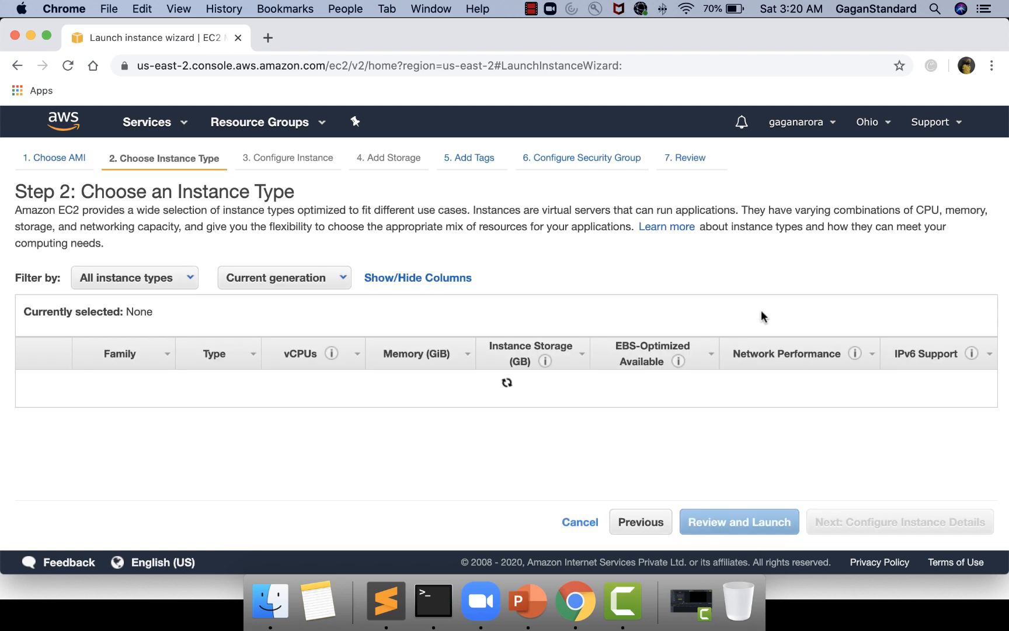
- Keep the free-tier-eligible t2.micro instance type and continue to the instance details
{"action": "scroll", "coordinate": [714, 308], "scroll_direction": "down", "scroll_amount": 2}
{"action": "scroll", "coordinate": [716, 305], "scroll_direction": "down", "scroll_amount": 1}
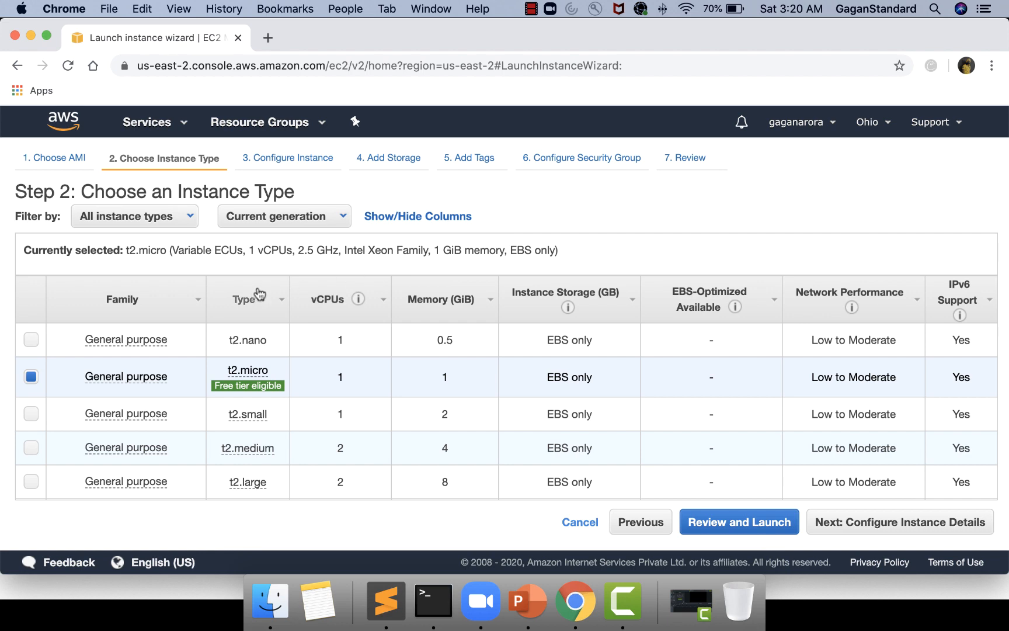
{"action": "mouse_move", "coordinate": [241, 387]}
{"action": "left_click", "coordinate": [883, 530]}
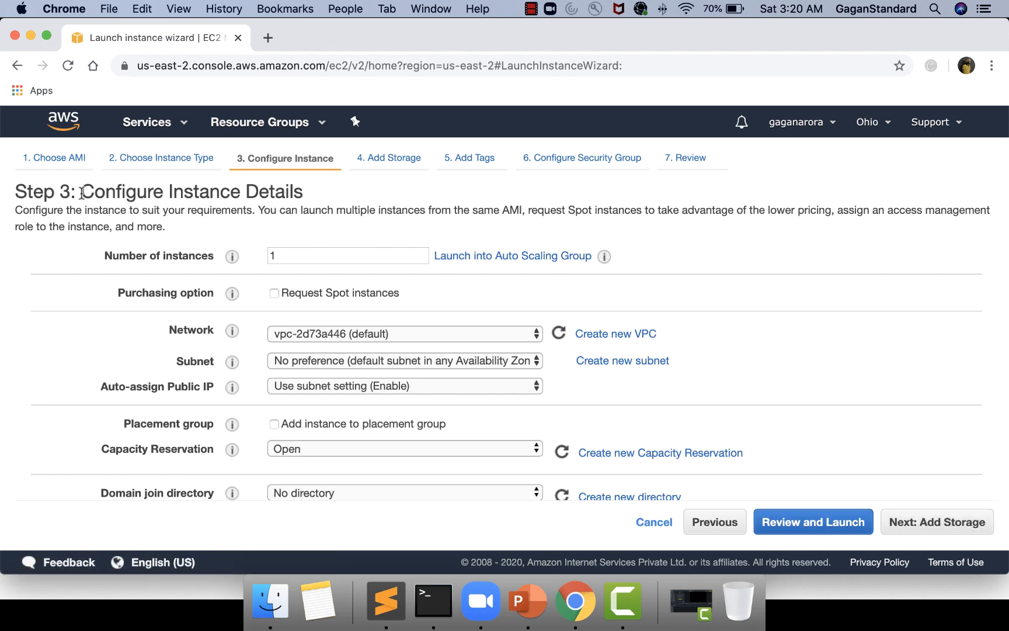
- Accept the default instance details for one instance and continue to the storage settings
{"action": "left_click_drag", "start_coordinate": [82, 193], "coordinate": [372, 200]}
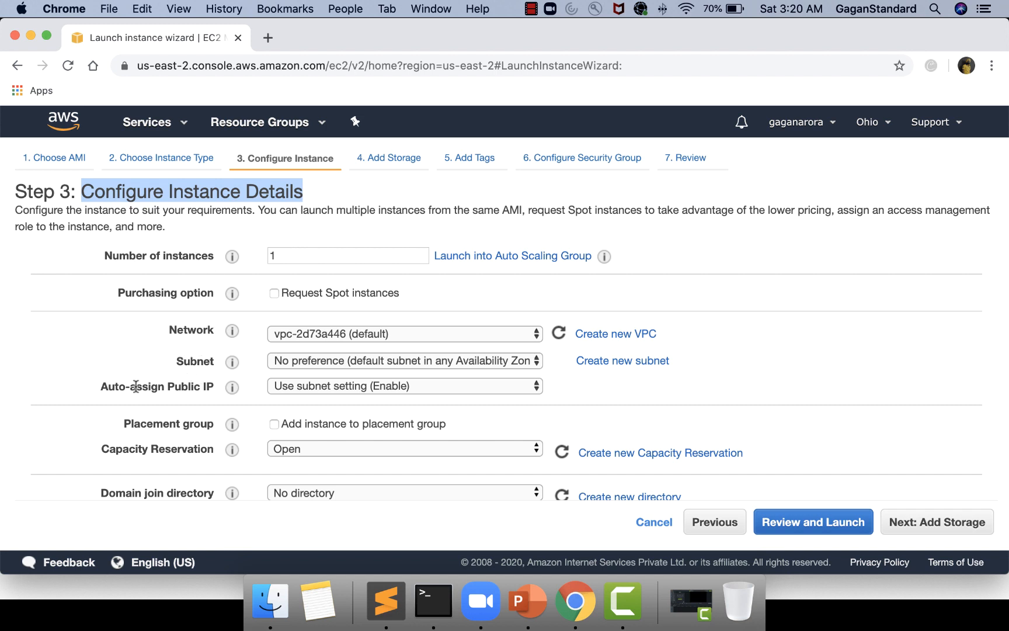
{"action": "scroll", "coordinate": [350, 409], "scroll_direction": "down", "scroll_amount": 5}
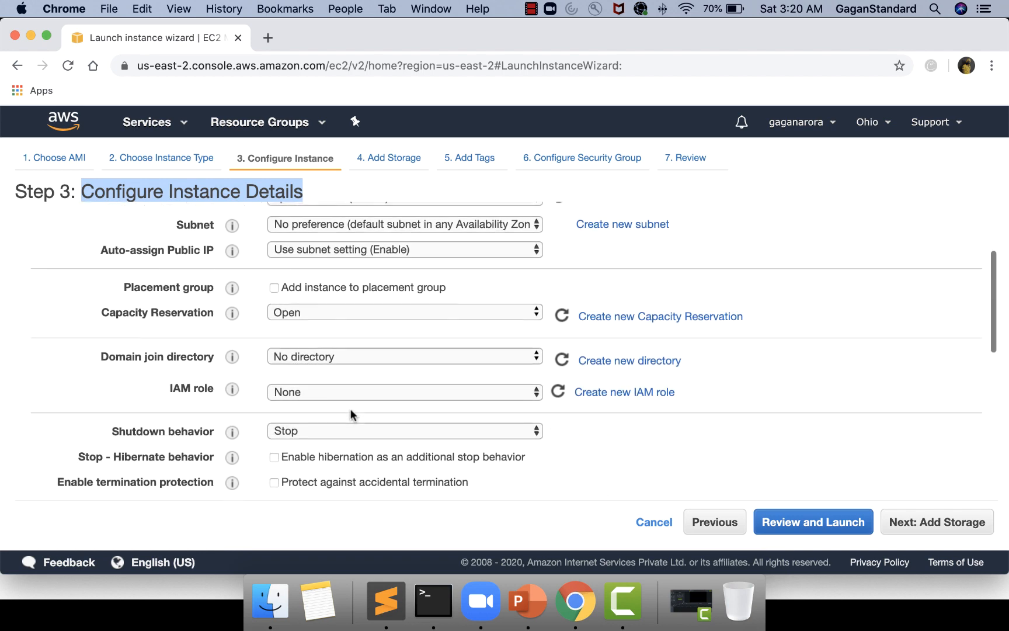
{"action": "left_click", "coordinate": [955, 529]}
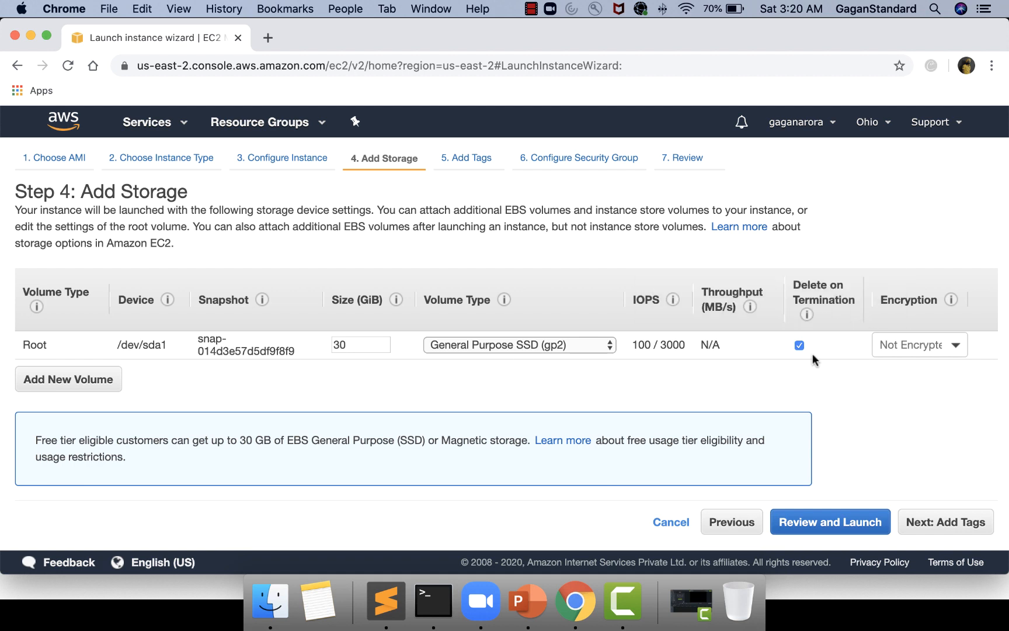
- Keep the 30 GiB General Purpose SSD root volume and continue past the tags without adding any
{"action": "mouse_move", "coordinate": [362, 344]}
{"action": "left_mouse_down"}
{"action": "mouse_move", "coordinate": [342, 344]}
{"action": "mouse_move", "coordinate": [354, 344]}
{"action": "left_mouse_up"}
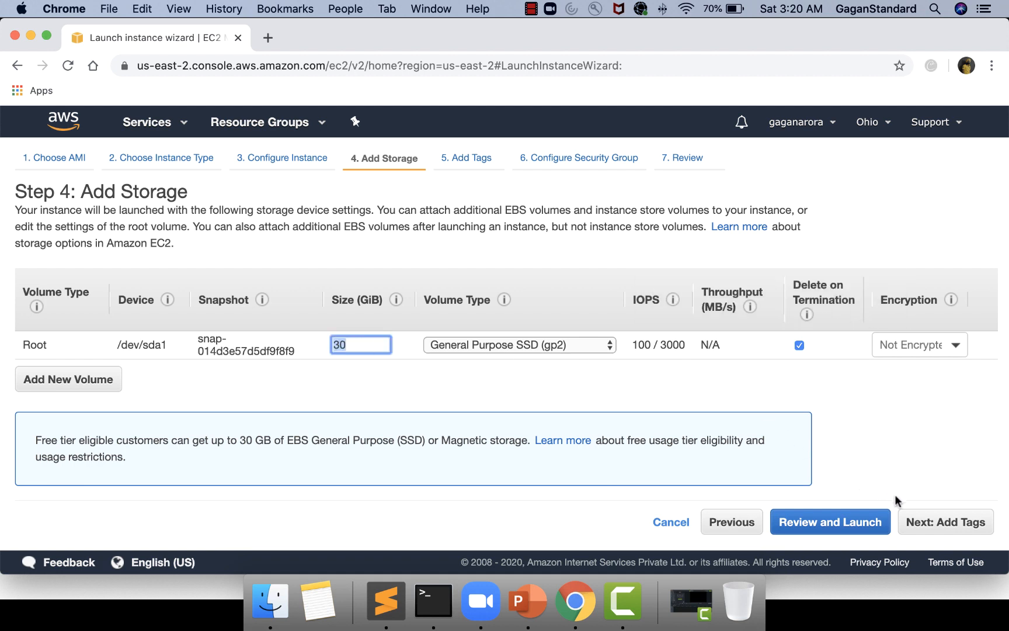
{"action": "left_click", "coordinate": [923, 521]}
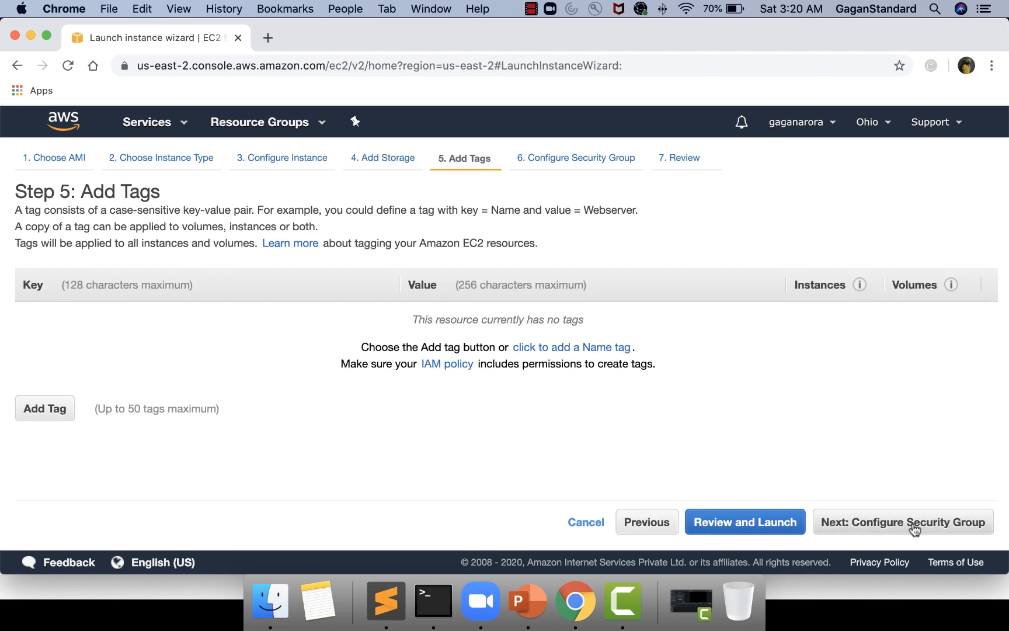
{"action": "left_click", "coordinate": [913, 525]}
- Keep the new security group with its RDP rule open to source 0.0.0.0/0 and proceed to the launch review
{"action": "scroll", "coordinate": [571, 393], "scroll_direction": "down", "scroll_amount": 2}
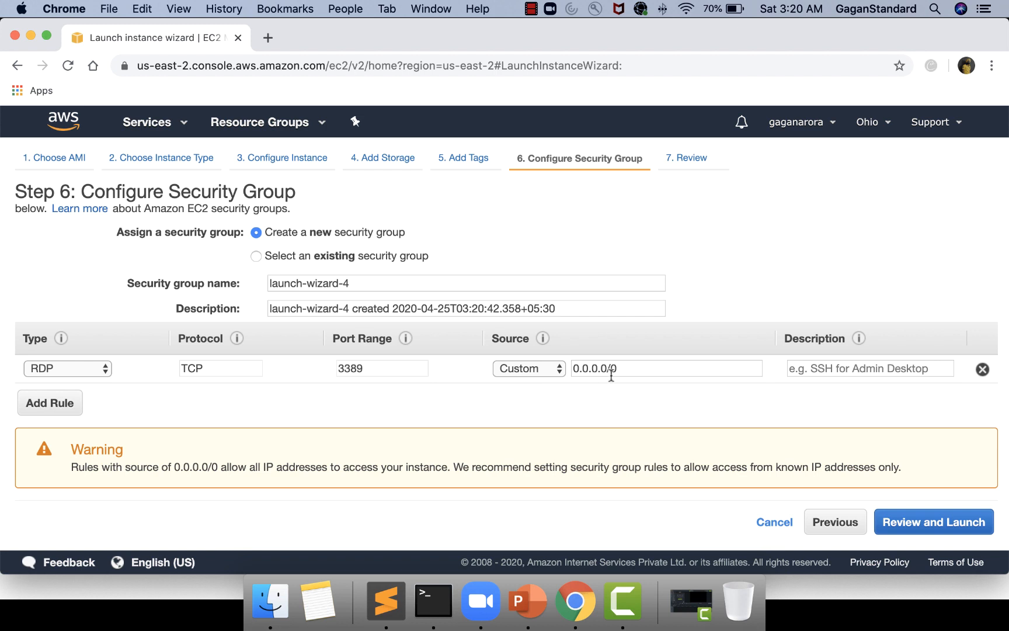
{"action": "left_click_drag", "start_coordinate": [628, 369], "coordinate": [576, 368]}
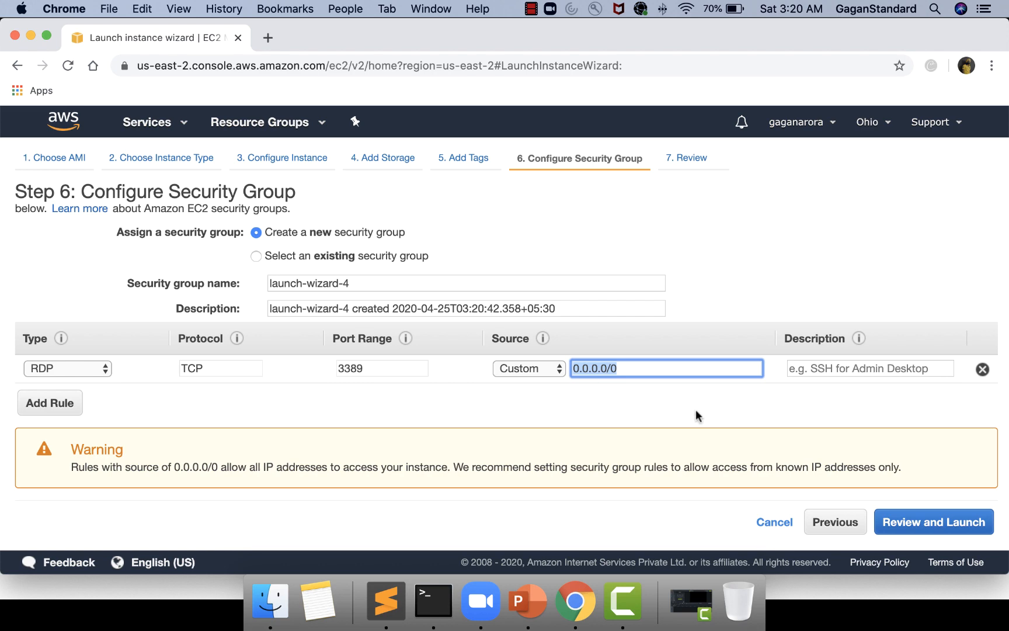
{"action": "left_click", "coordinate": [915, 526]}
- Review the AMI details, instance type and security group rule in the launch summary
{"action": "scroll", "coordinate": [813, 384], "scroll_direction": "down", "scroll_amount": 3}
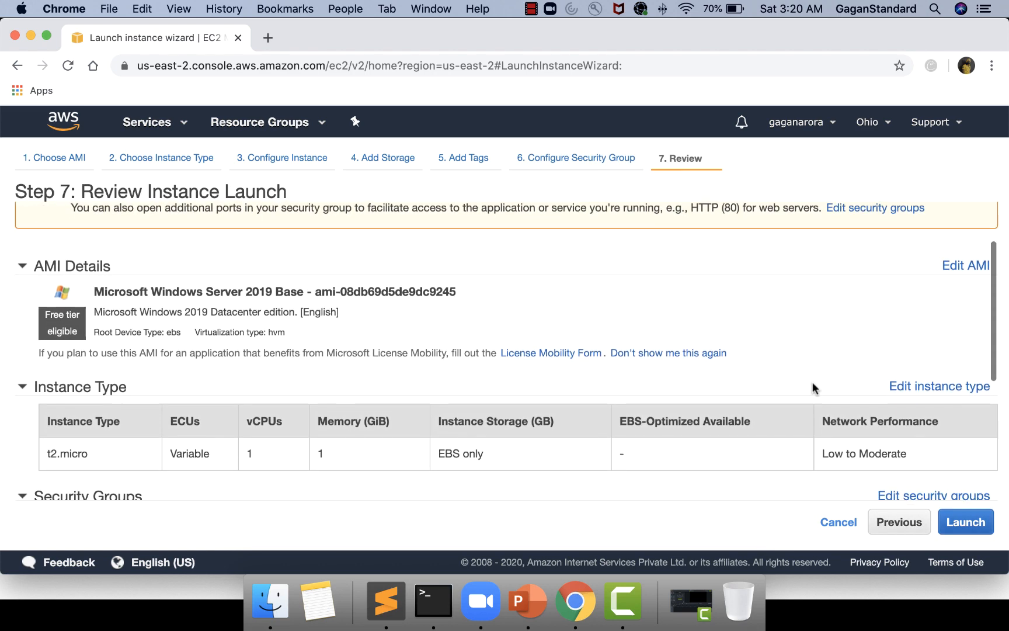
{"action": "scroll", "coordinate": [812, 389], "scroll_direction": "down", "scroll_amount": 1}
{"action": "scroll", "coordinate": [813, 388], "scroll_direction": "down", "scroll_amount": 2}
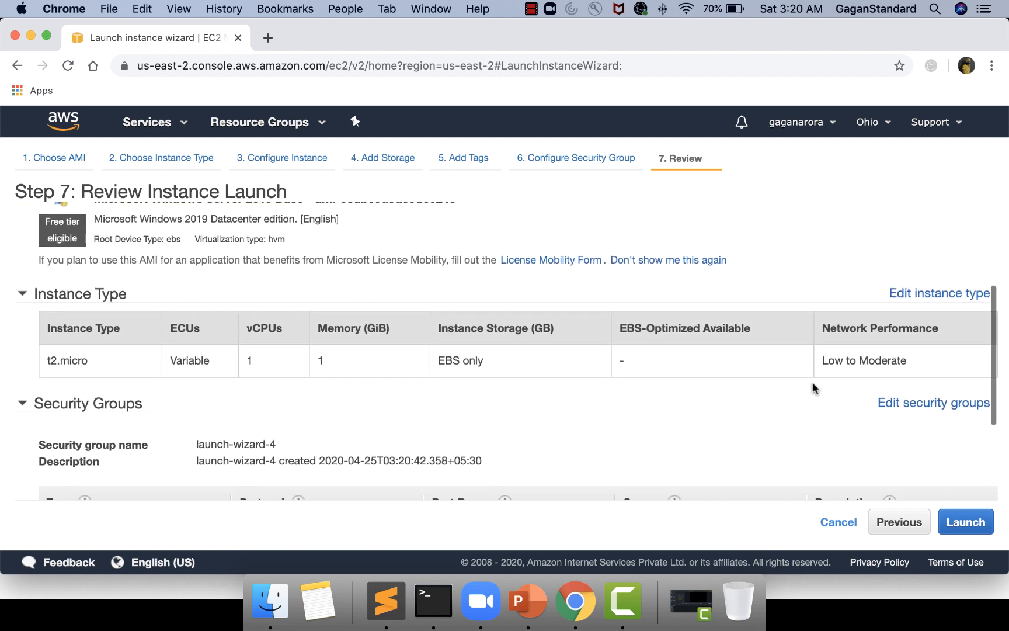
{"action": "scroll", "coordinate": [812, 387], "scroll_direction": "down", "scroll_amount": 4}
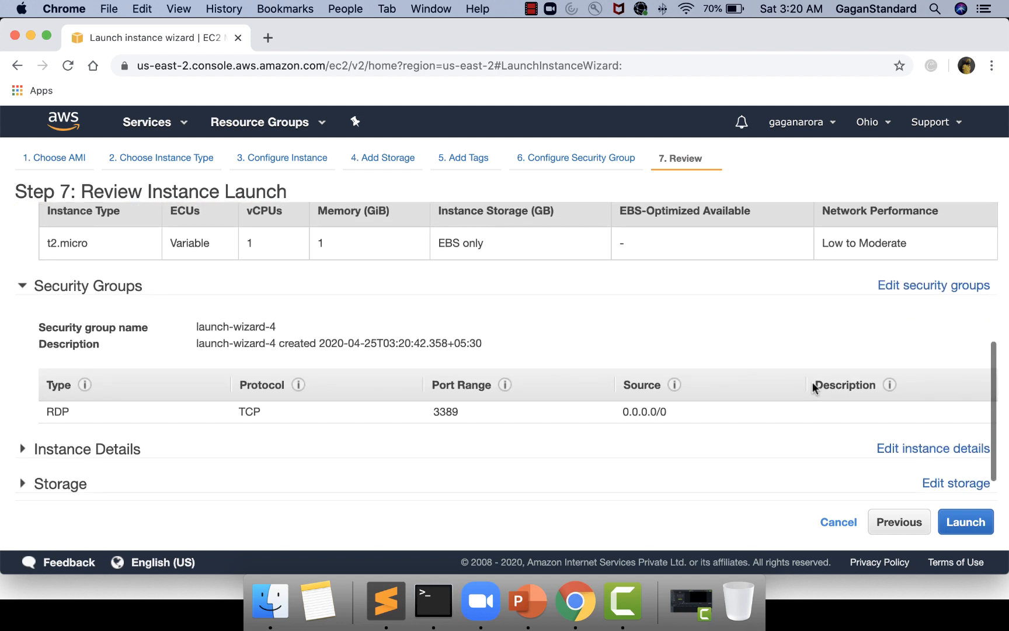
{"action": "scroll", "coordinate": [812, 385], "scroll_direction": "up", "scroll_amount": 2}
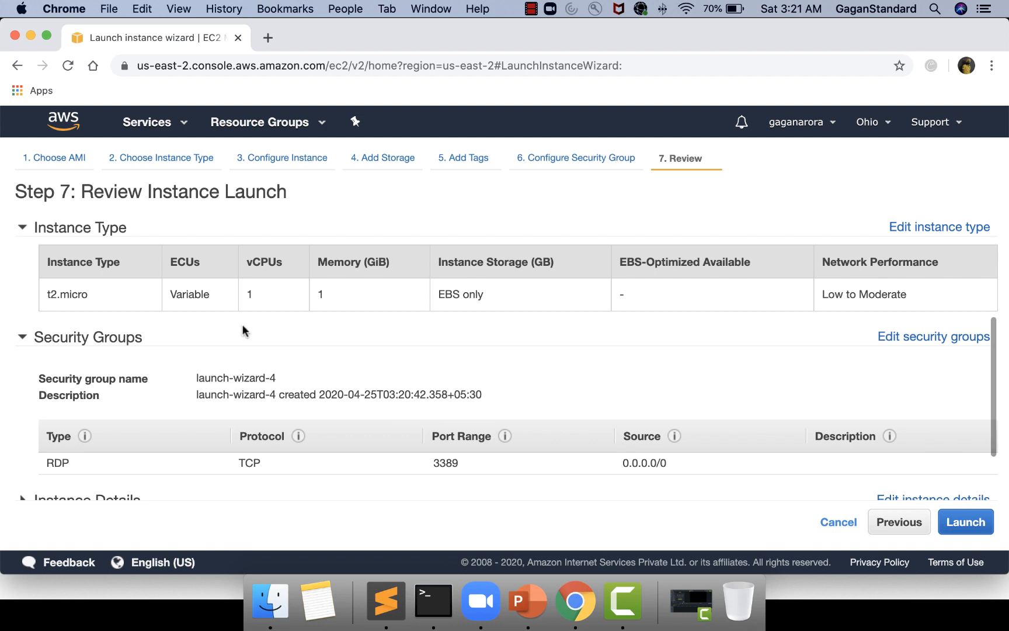
{"action": "left_click_drag", "start_coordinate": [97, 297], "coordinate": [35, 295]}
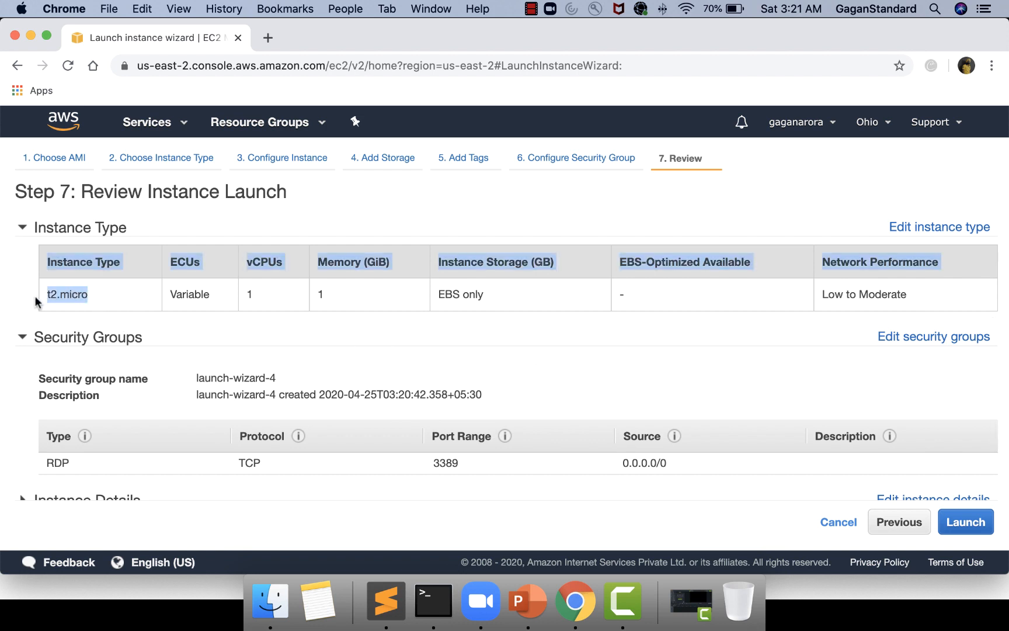
{"action": "scroll", "coordinate": [370, 375], "scroll_direction": "down", "scroll_amount": 3}
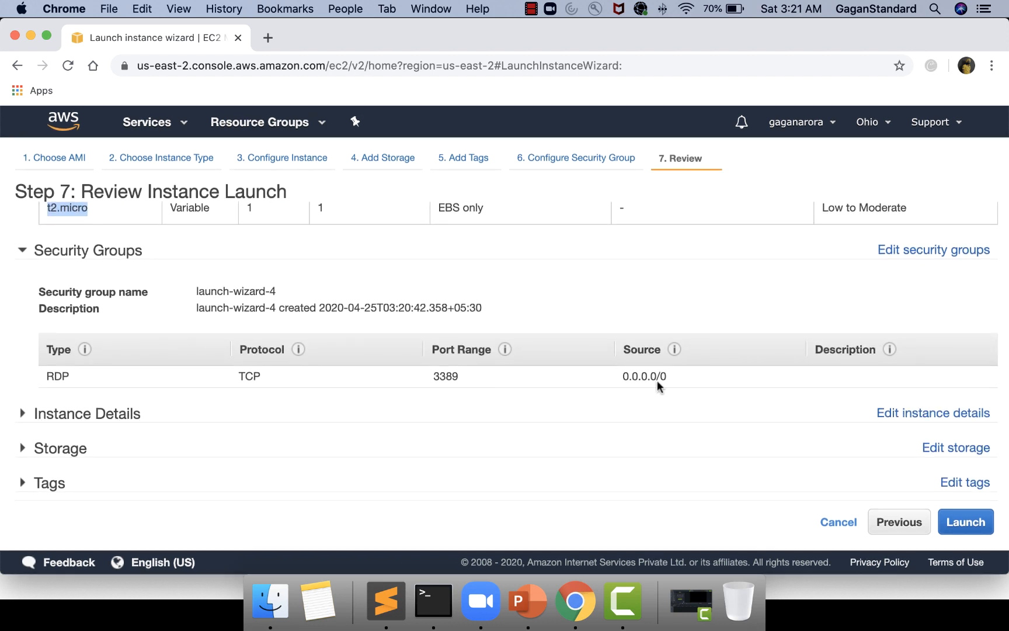
{"action": "left_click_drag", "start_coordinate": [670, 377], "coordinate": [598, 380]}
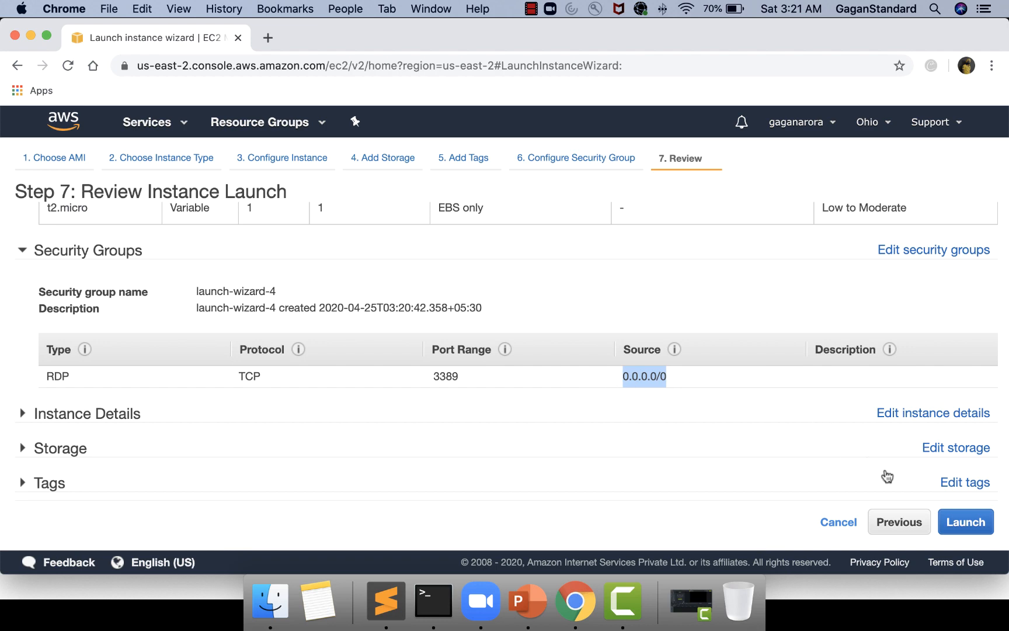
- Proceed to launch, create a new key pair named awswindowskey and download its private key file
{"action": "left_click", "coordinate": [967, 520]}
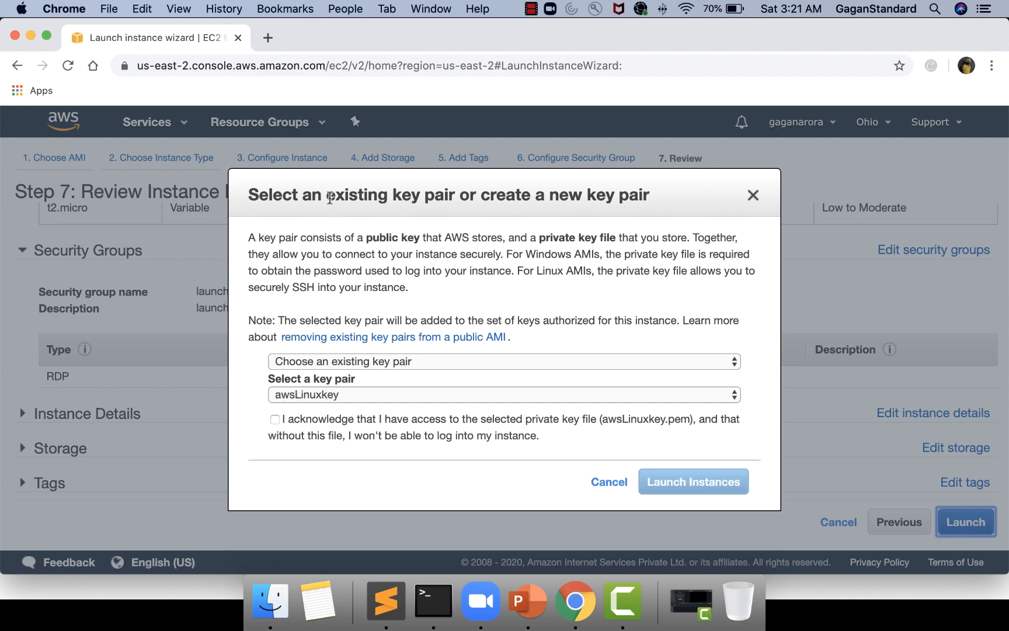
{"action": "mouse_move", "coordinate": [330, 196]}
{"action": "left_mouse_down"}
{"action": "mouse_move", "coordinate": [376, 199]}
{"action": "mouse_move", "coordinate": [344, 191]}
{"action": "left_mouse_up"}
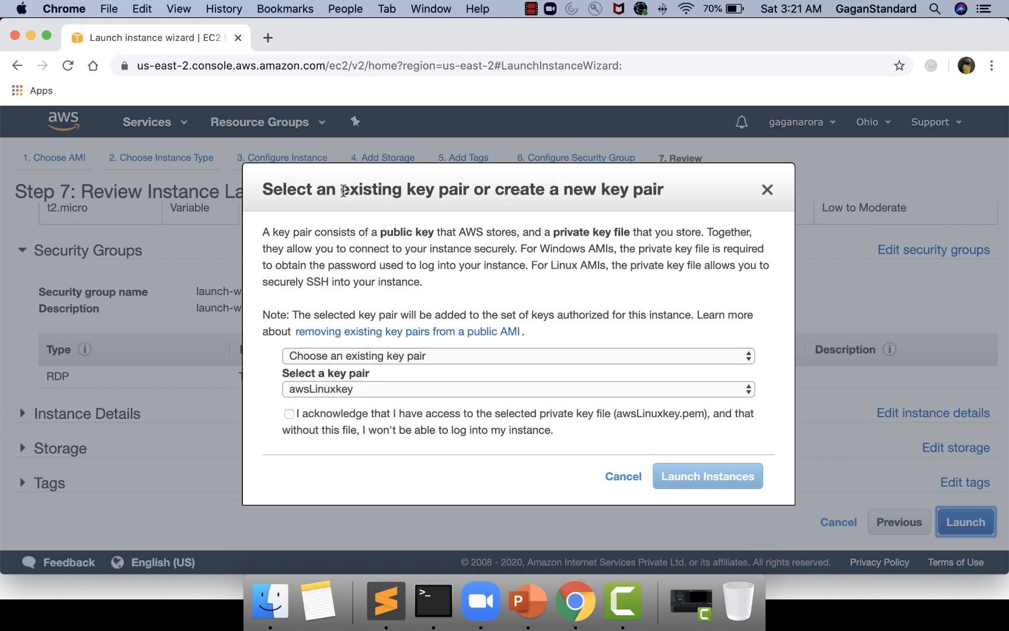
{"action": "left_click", "coordinate": [377, 356]}
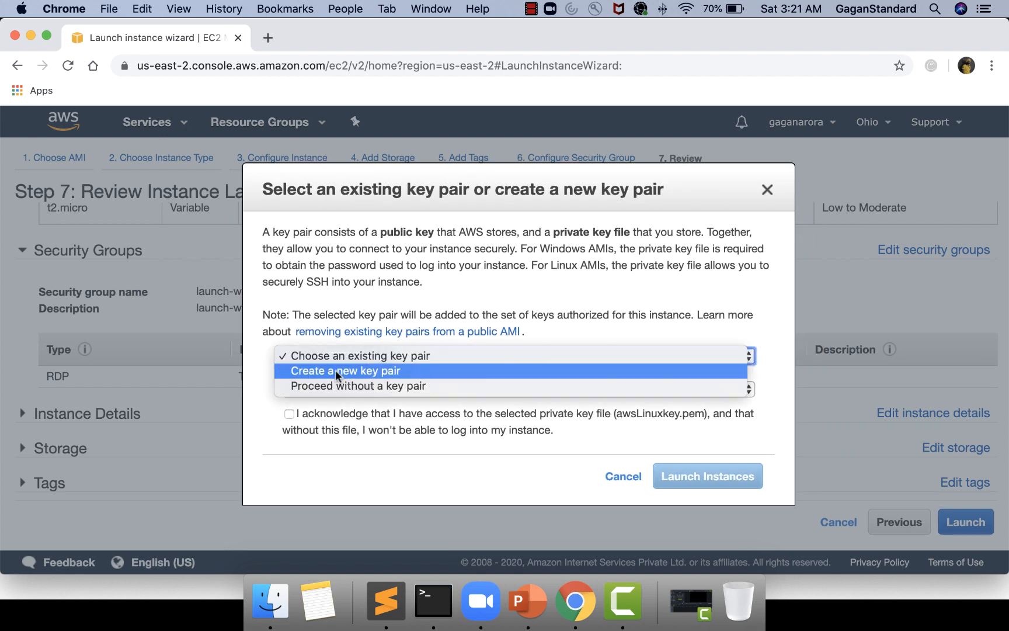
{"action": "left_click", "coordinate": [353, 370]}
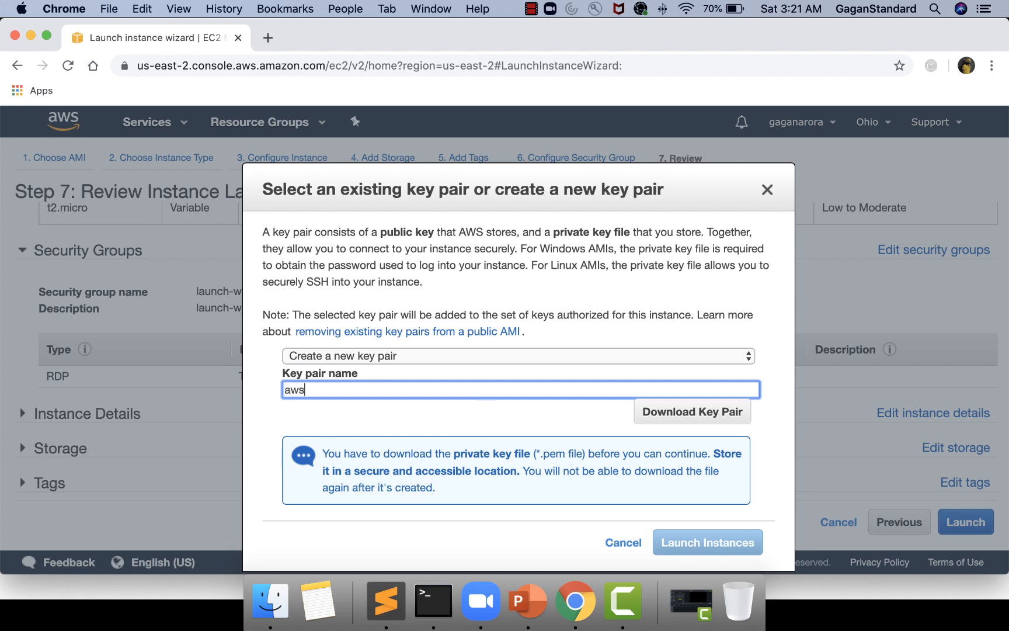
{"action": "type", "text": "awswindowskey"}
{"action": "left_click", "coordinate": [675, 415]}
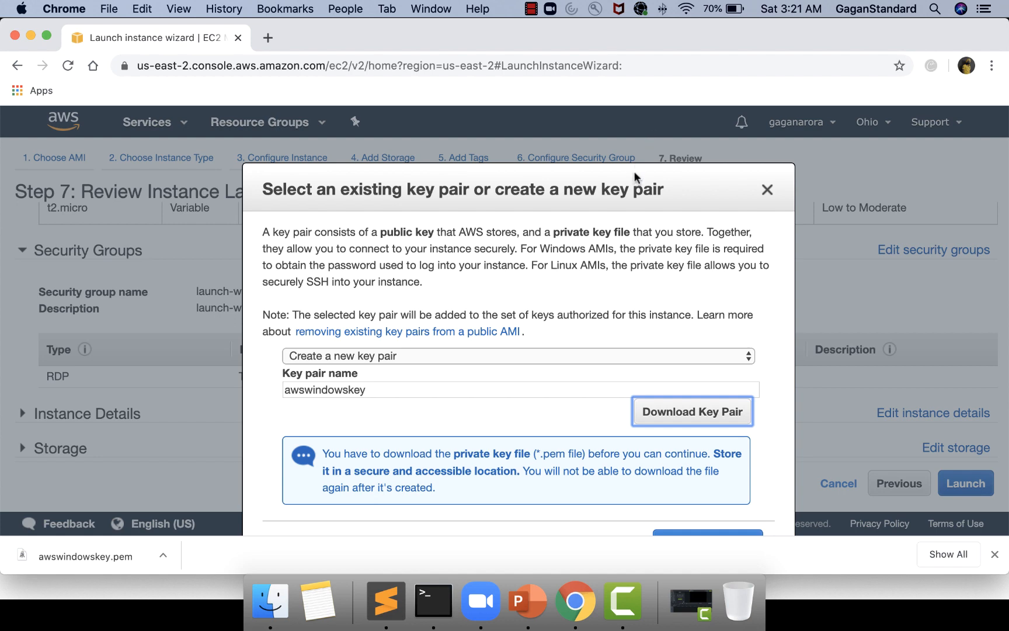
- Launch the Windows instance with the new key pair and go through the launch status page
{"action": "left_click", "coordinate": [725, 494]}
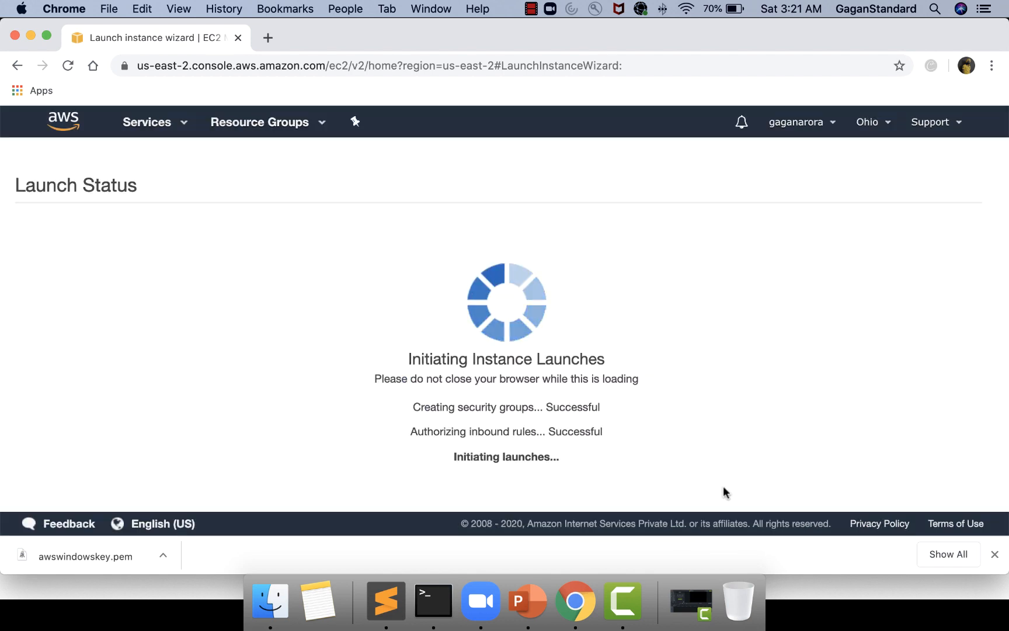
{"action": "scroll", "coordinate": [689, 397], "scroll_direction": "down", "scroll_amount": 5}
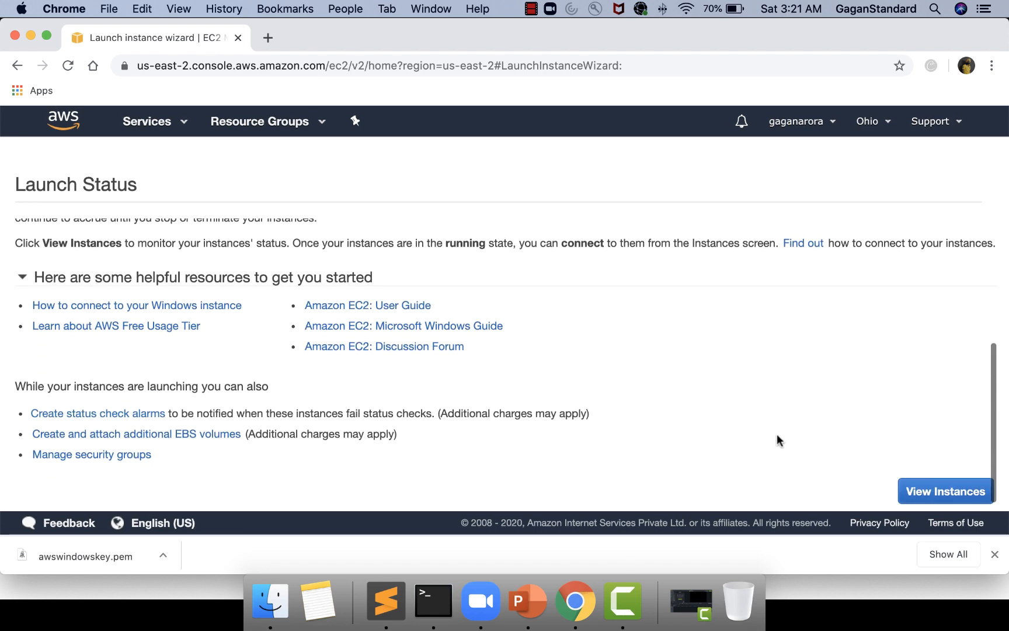
- Open the list of EC2 instances and enlarge the list area to check the newly launched instance's state
{"action": "left_click", "coordinate": [945, 492]}
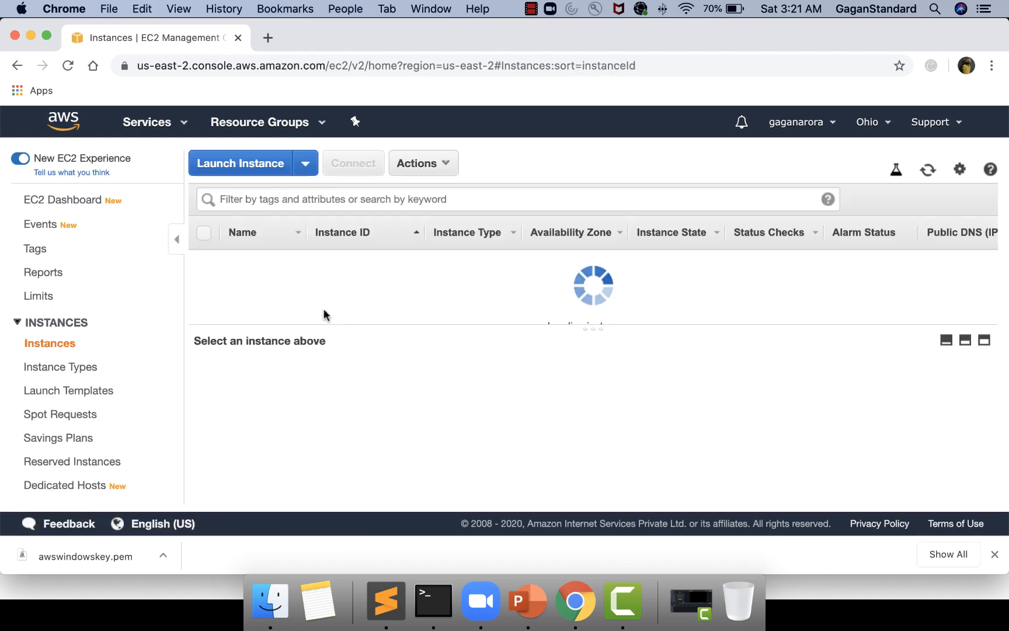
{"action": "scroll", "coordinate": [387, 308], "scroll_direction": "down", "scroll_amount": 1}
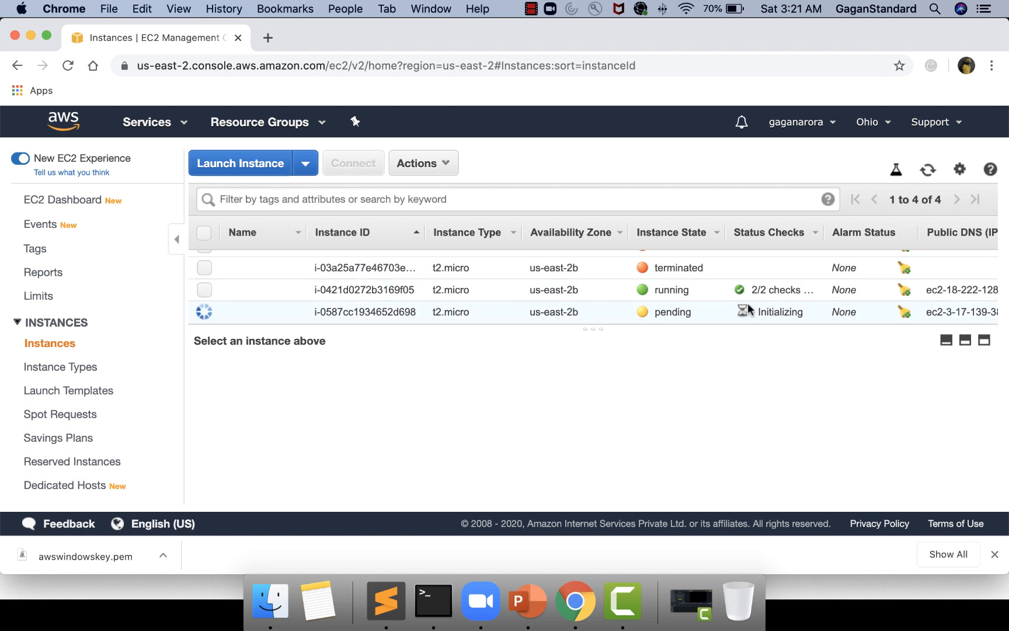
{"action": "left_click_drag", "start_coordinate": [594, 330], "coordinate": [592, 383]}
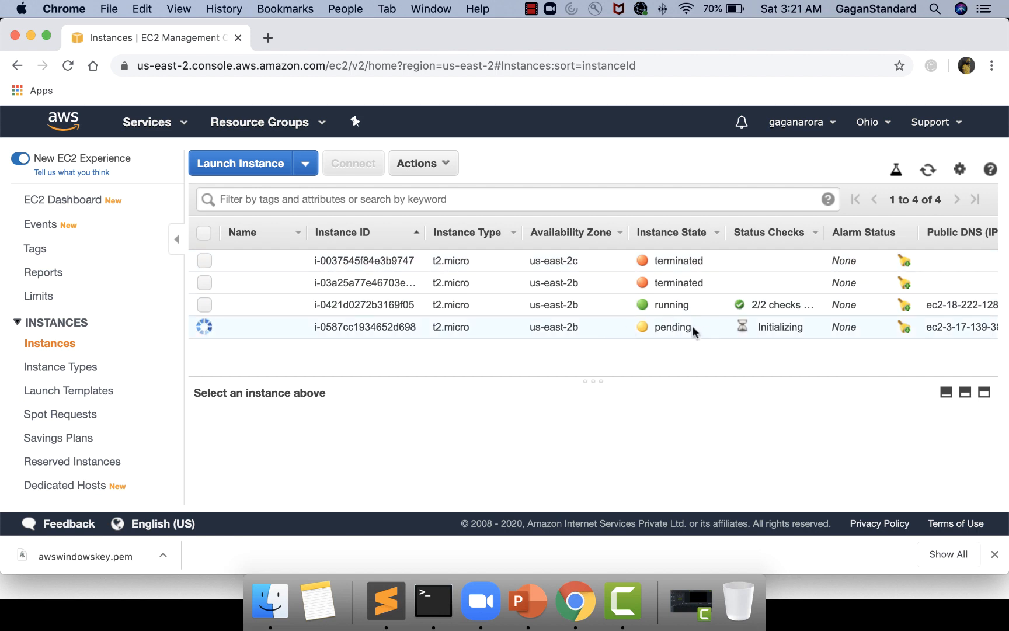
{"action": "left_click_drag", "start_coordinate": [656, 327], "coordinate": [693, 328]}
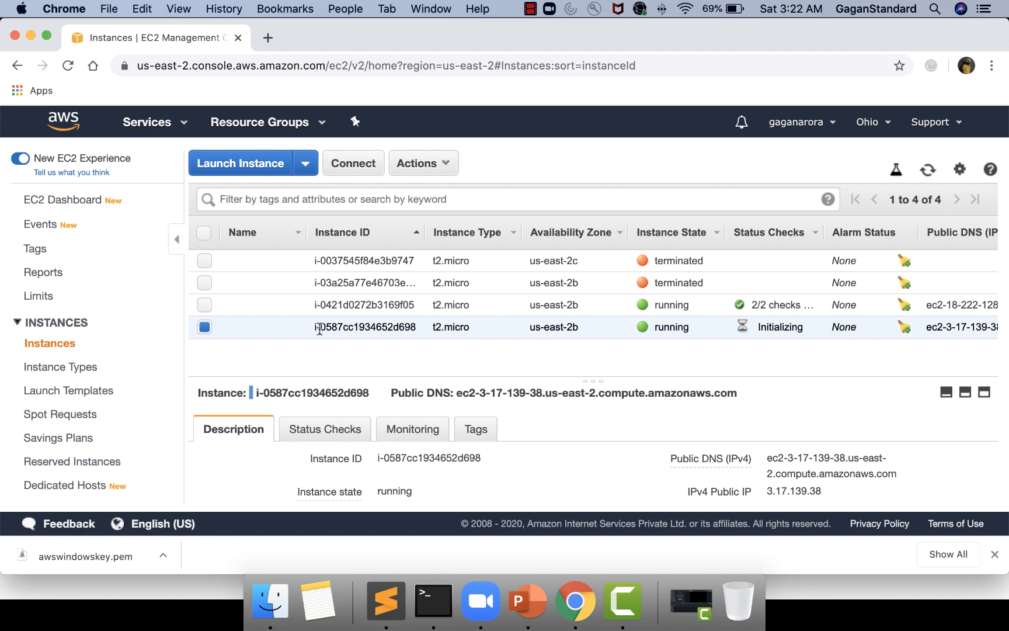
- Review the new instance's description details, including public DNS, IP addresses, security group, AMI and key pair name
{"action": "left_click_drag", "start_coordinate": [547, 380], "coordinate": [547, 310]}
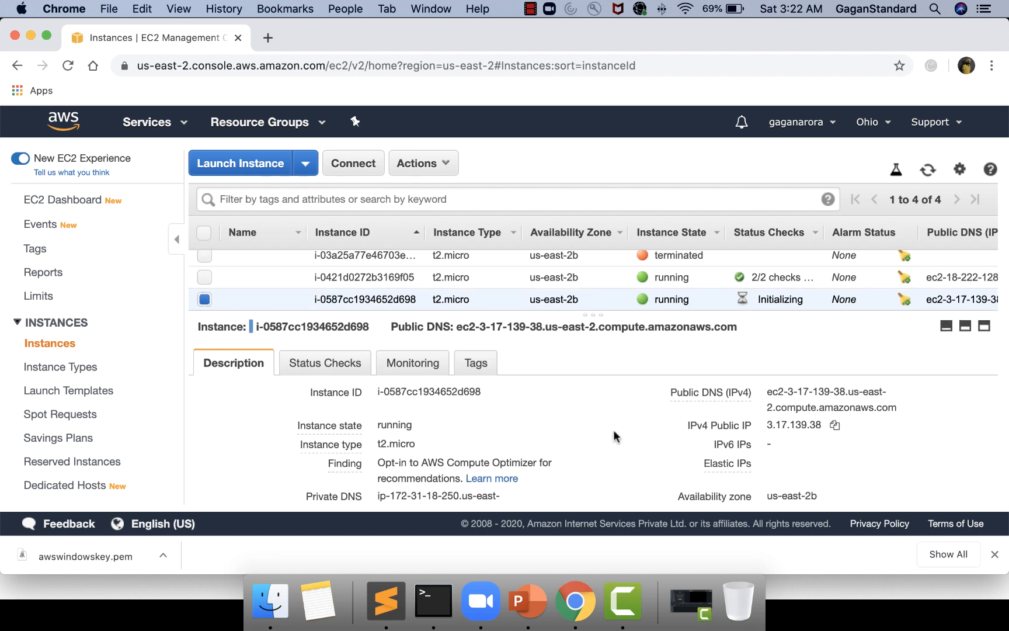
{"action": "scroll", "coordinate": [634, 428], "scroll_direction": "down", "scroll_amount": 3}
{"action": "scroll", "coordinate": [634, 429], "scroll_direction": "up", "scroll_amount": 2}
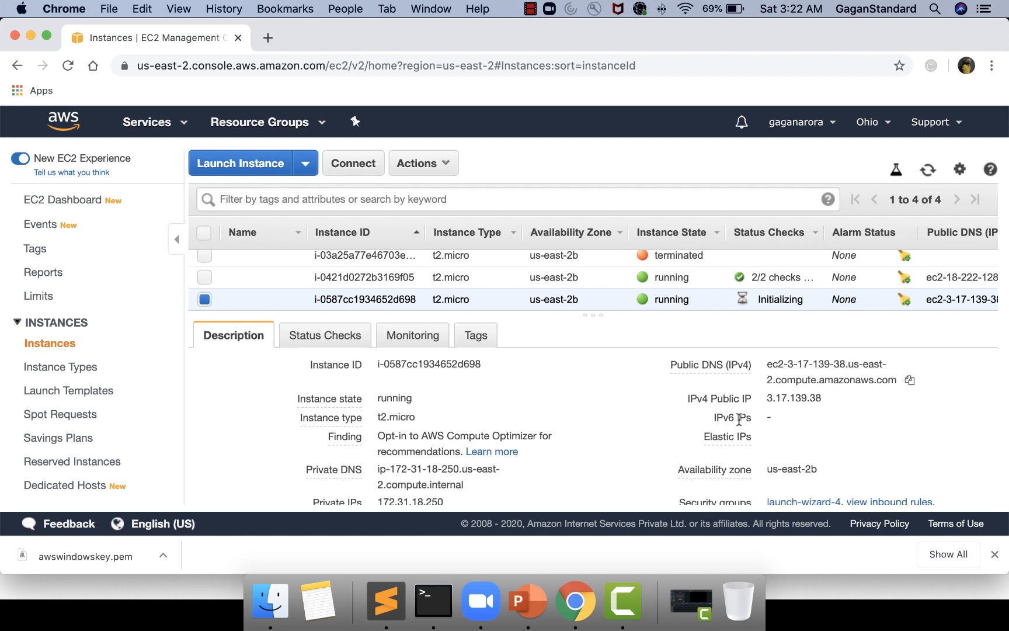
{"action": "scroll", "coordinate": [740, 419], "scroll_direction": "down", "scroll_amount": 3}
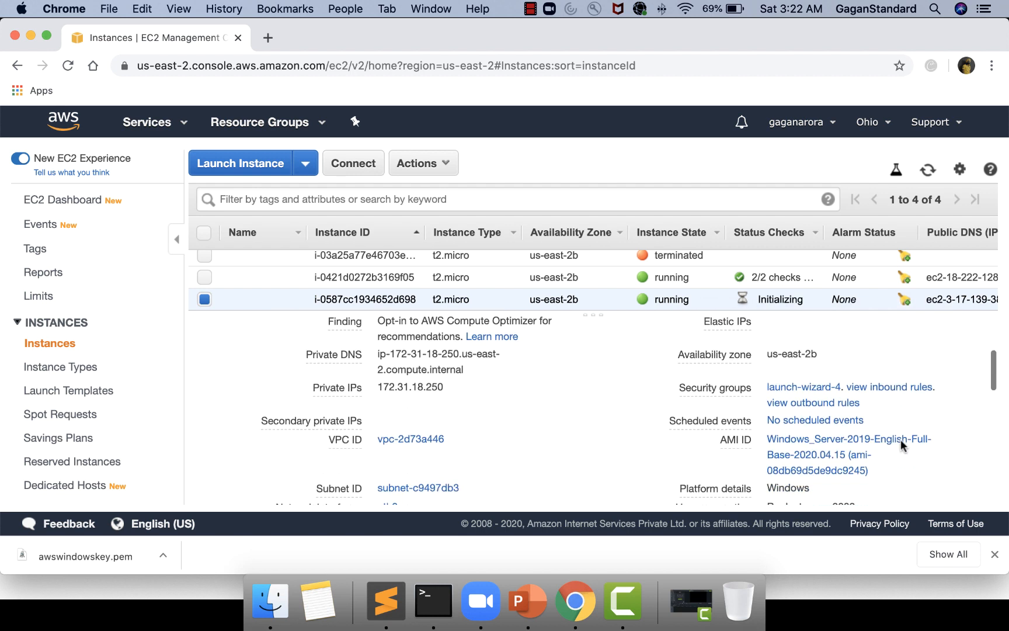
{"action": "scroll", "coordinate": [902, 444], "scroll_direction": "down", "scroll_amount": 2}
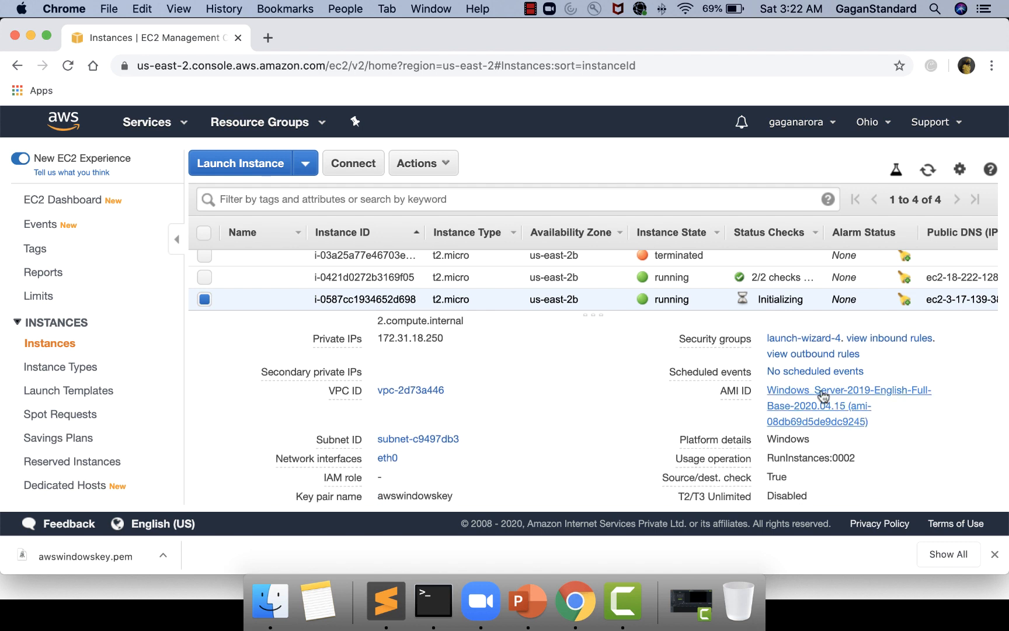
{"action": "mouse_move", "coordinate": [719, 397]}
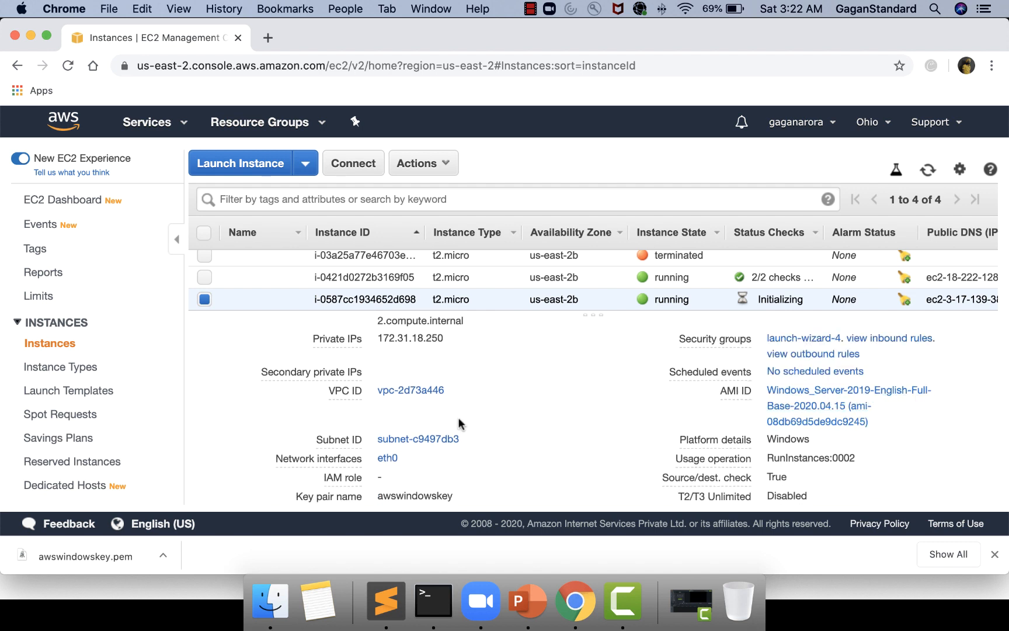
{"action": "scroll", "coordinate": [549, 416], "scroll_direction": "up", "scroll_amount": 5}
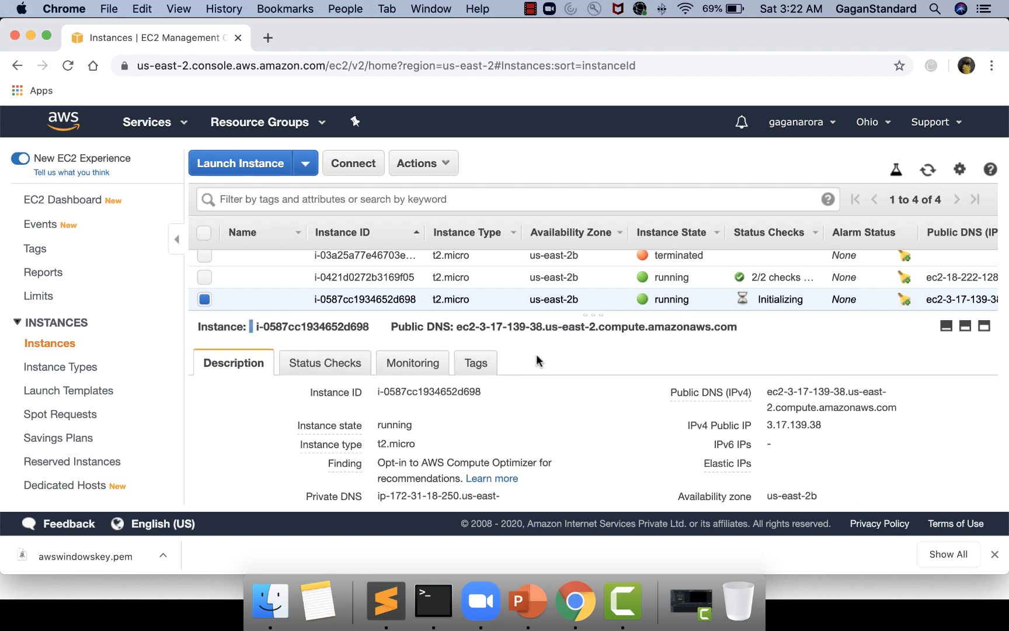
{"action": "left_click_drag", "start_coordinate": [567, 313], "coordinate": [558, 396]}
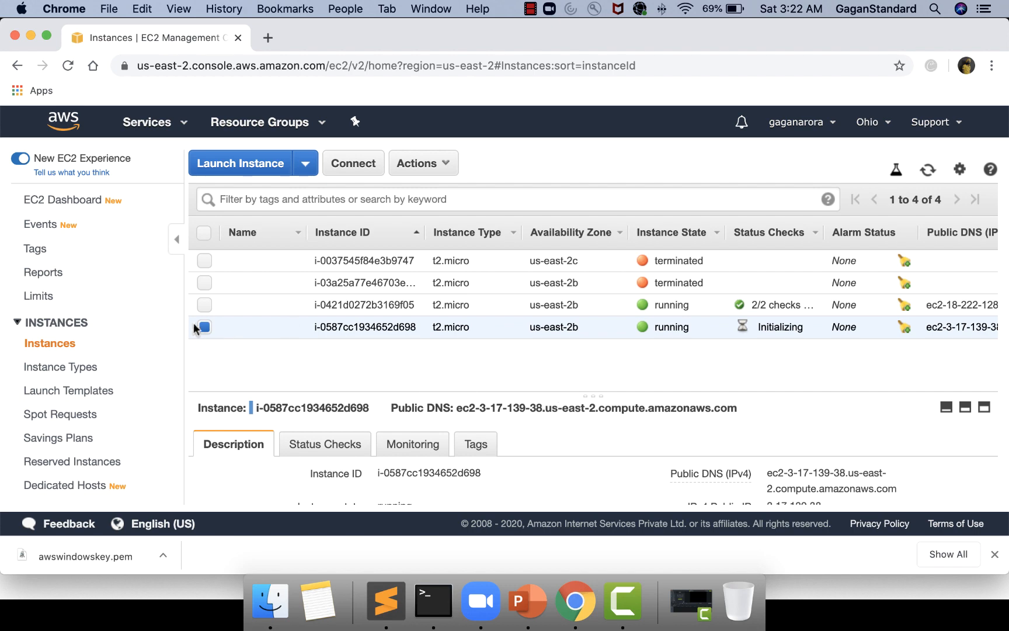
- Open the new instance's connection details for a standalone RDP client and try to retrieve its Administrator password
{"action": "left_click", "coordinate": [362, 163]}
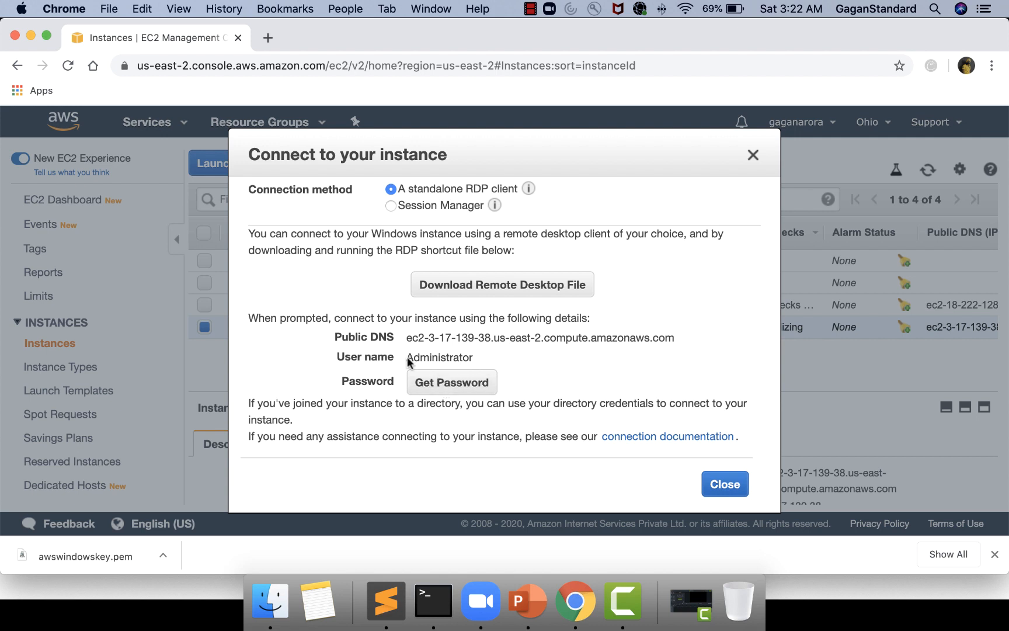
{"action": "left_click_drag", "start_coordinate": [407, 338], "coordinate": [672, 341]}
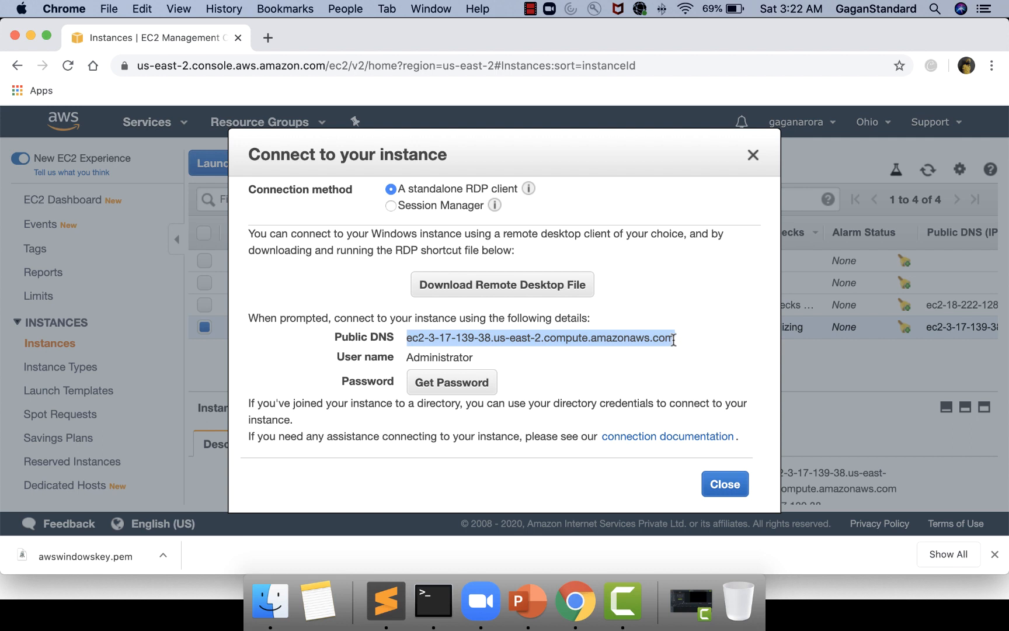
{"action": "double_click", "coordinate": [435, 356]}
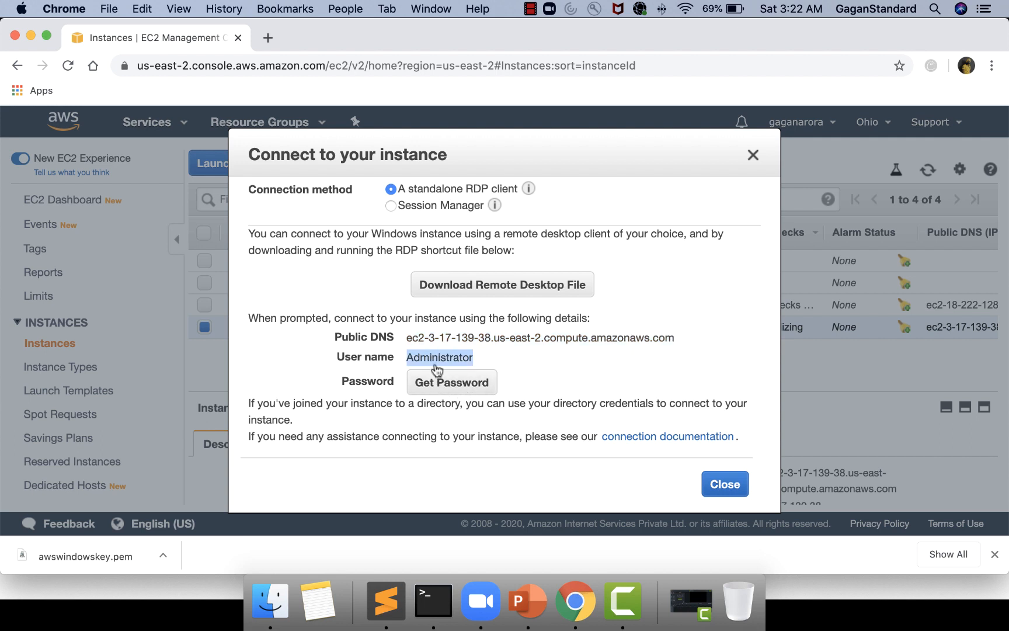
{"action": "left_click", "coordinate": [445, 384]}
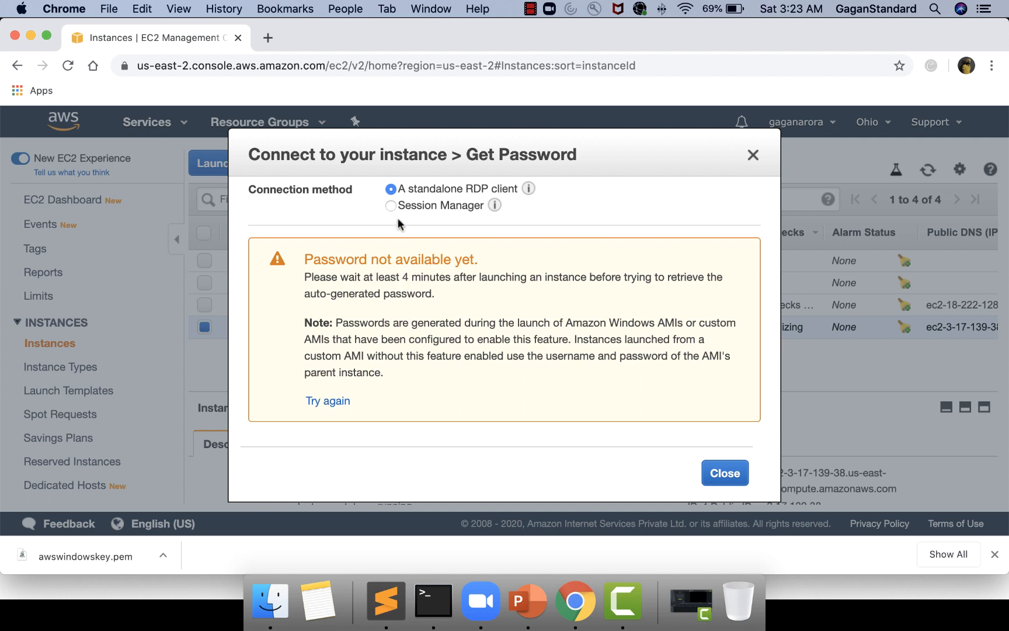
{"action": "left_click", "coordinate": [337, 403]}
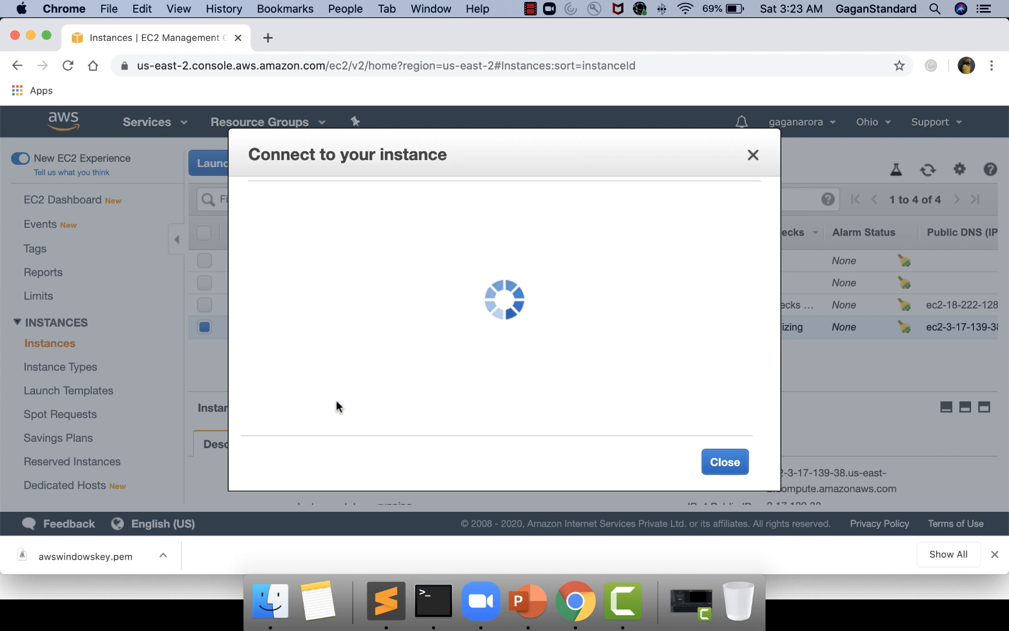
{"action": "left_click", "coordinate": [337, 403]}
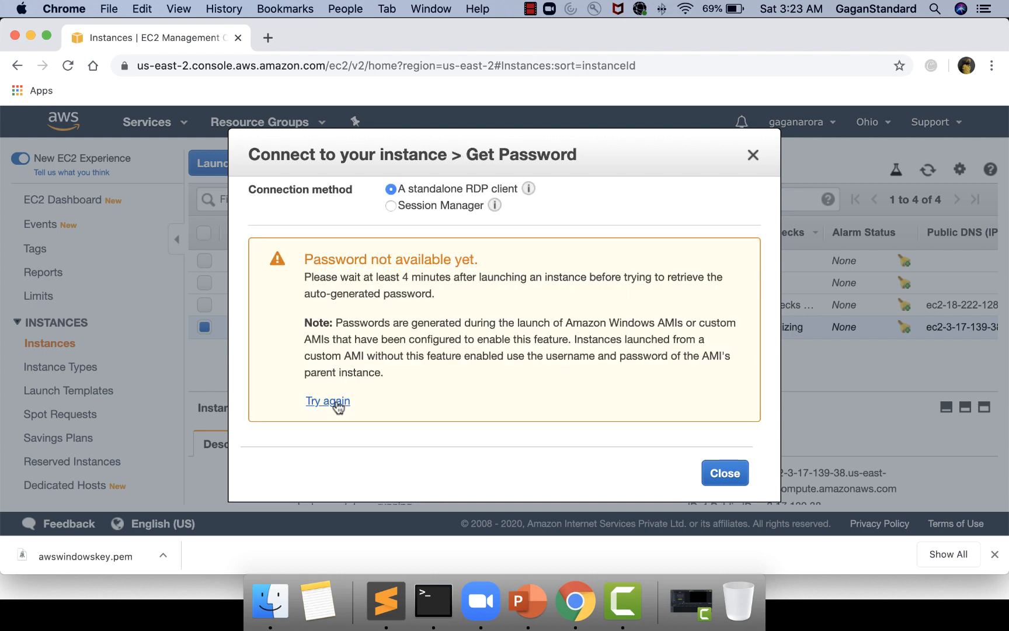
- Look at the Session Manager connection method and read through its requirements and usage notes
{"action": "left_click", "coordinate": [390, 205]}
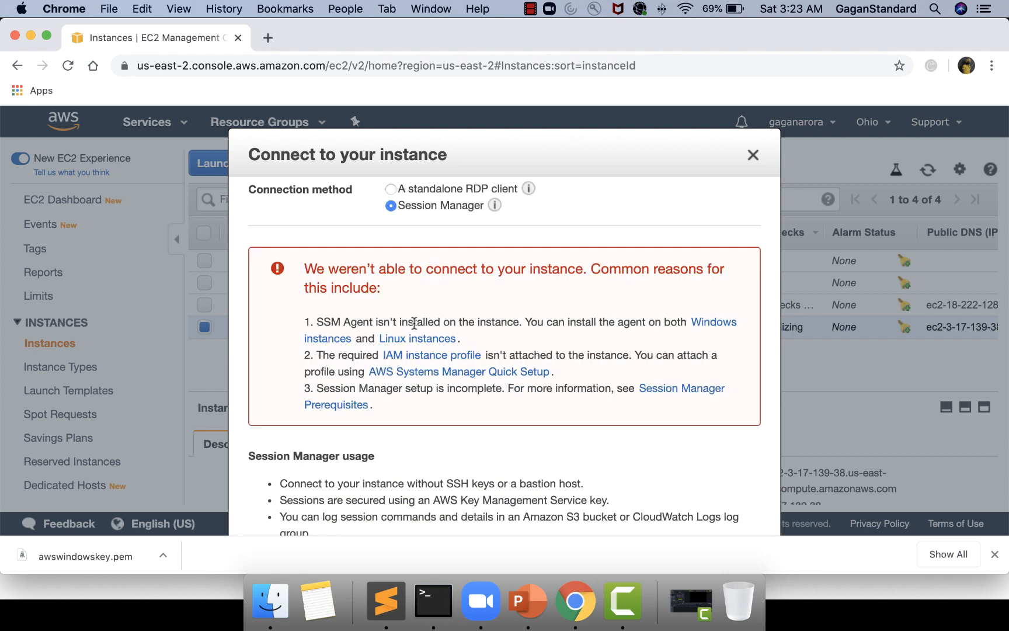
{"action": "scroll", "coordinate": [416, 330], "scroll_direction": "down", "scroll_amount": 3}
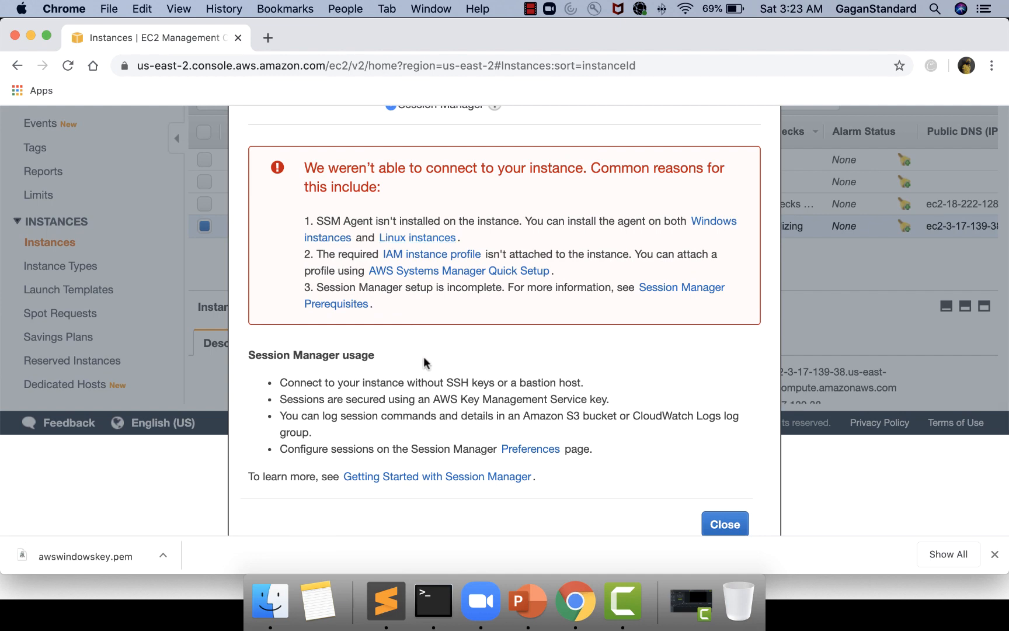
{"action": "scroll", "coordinate": [424, 360], "scroll_direction": "up", "scroll_amount": 4}
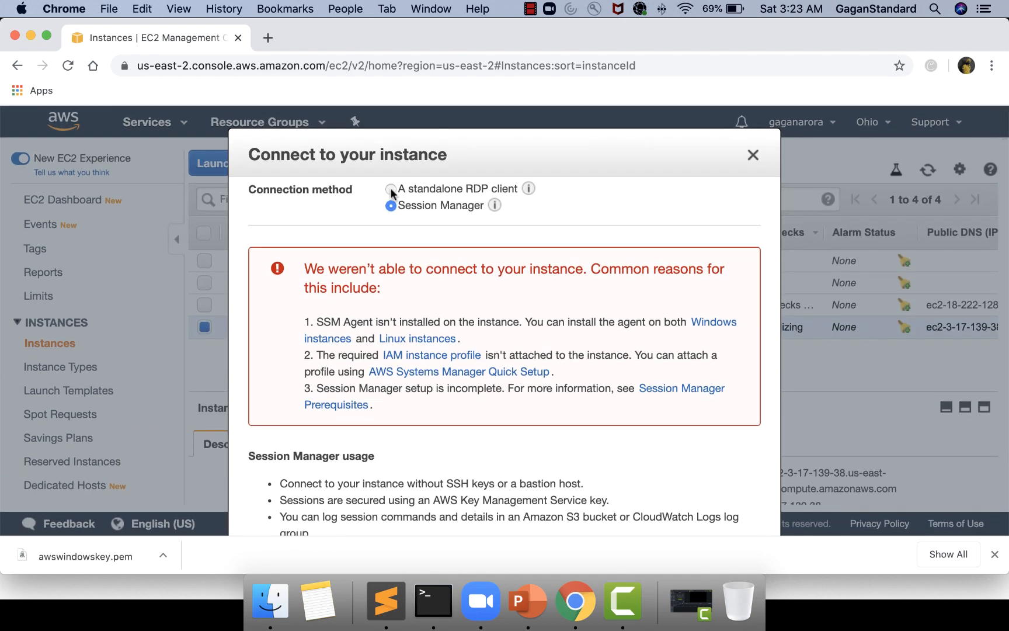
- Return to the standalone RDP client method, try once more to get the password and close the connection dialog
{"action": "left_click", "coordinate": [390, 188]}
{"action": "left_click", "coordinate": [439, 382]}
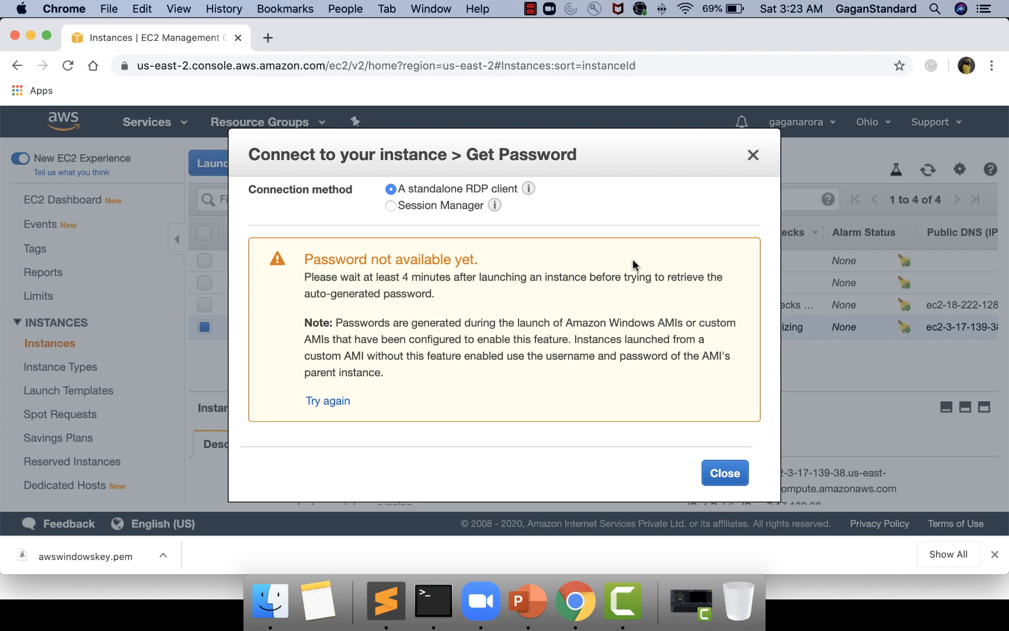
{"action": "left_click", "coordinate": [753, 156]}
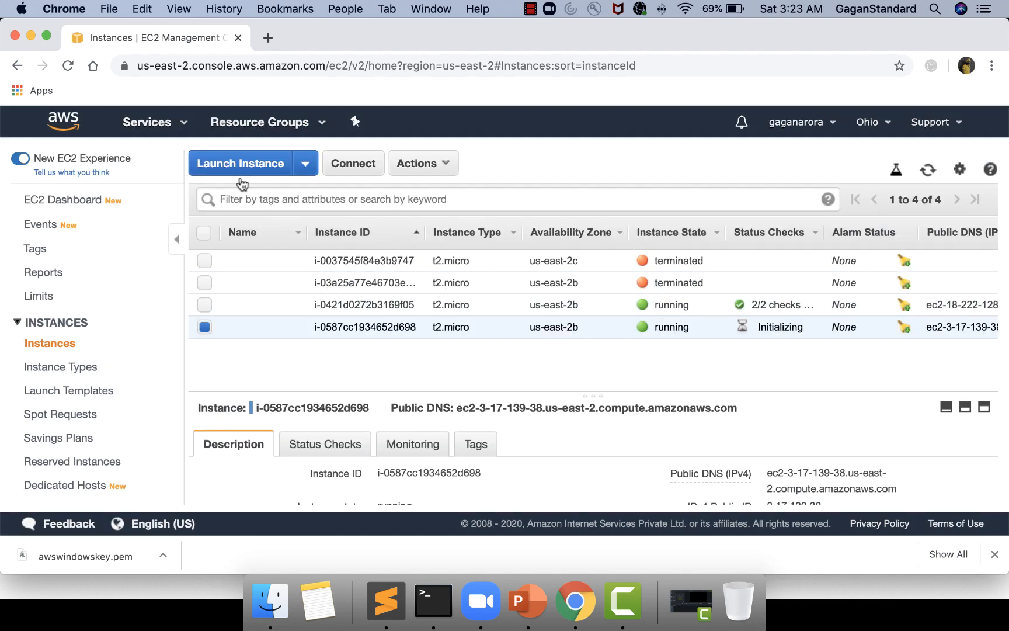
- Reload the instances page, reselect the new instance and check its password retrieval form, then close it
{"action": "left_click", "coordinate": [69, 69]}
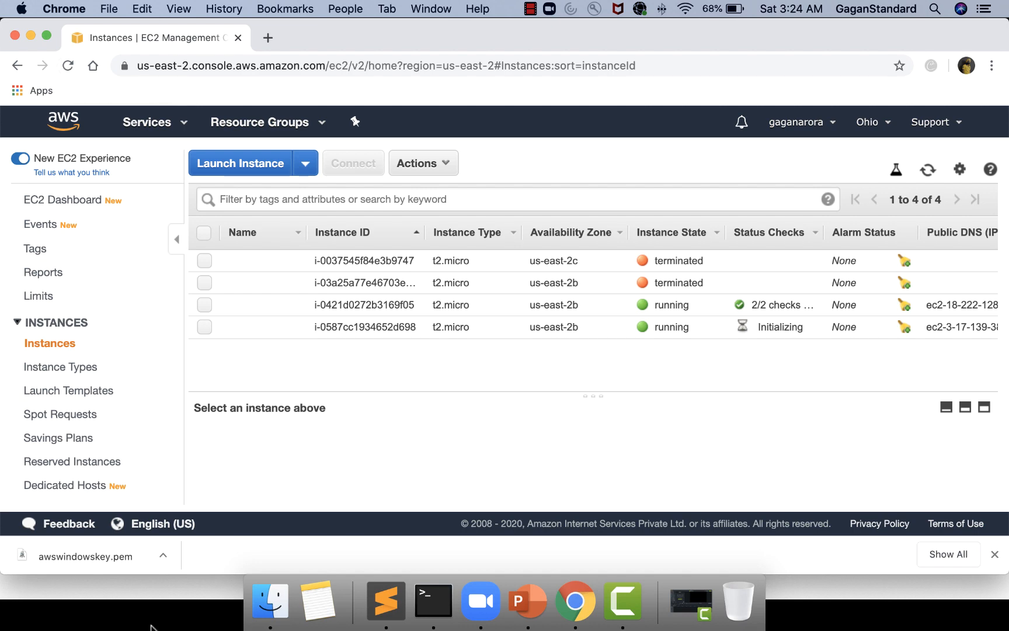
{"action": "left_click", "coordinate": [204, 327]}
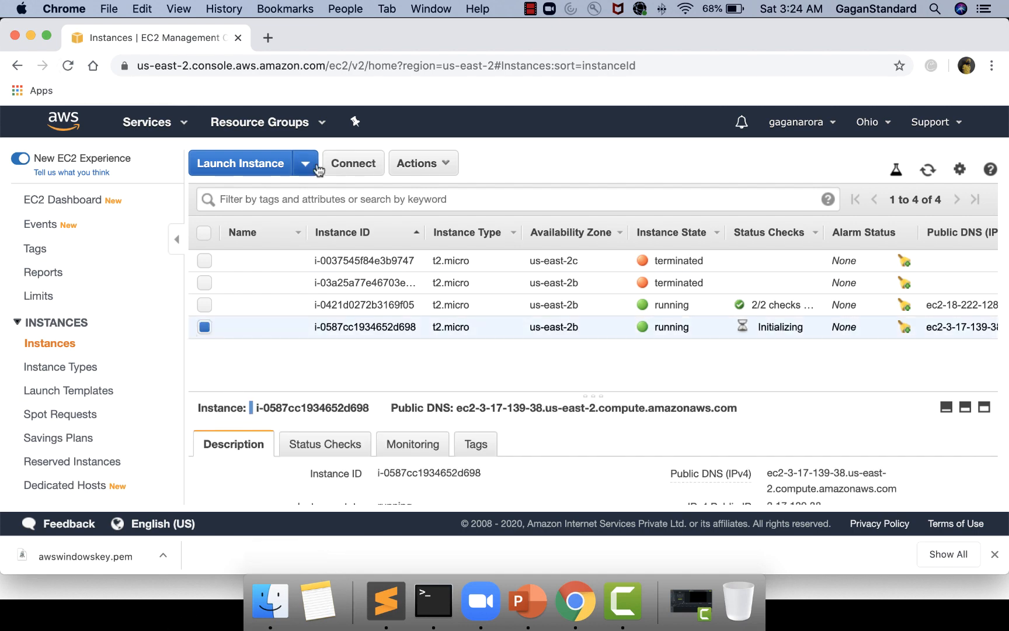
{"action": "left_click", "coordinate": [353, 163]}
{"action": "left_click", "coordinate": [458, 382]}
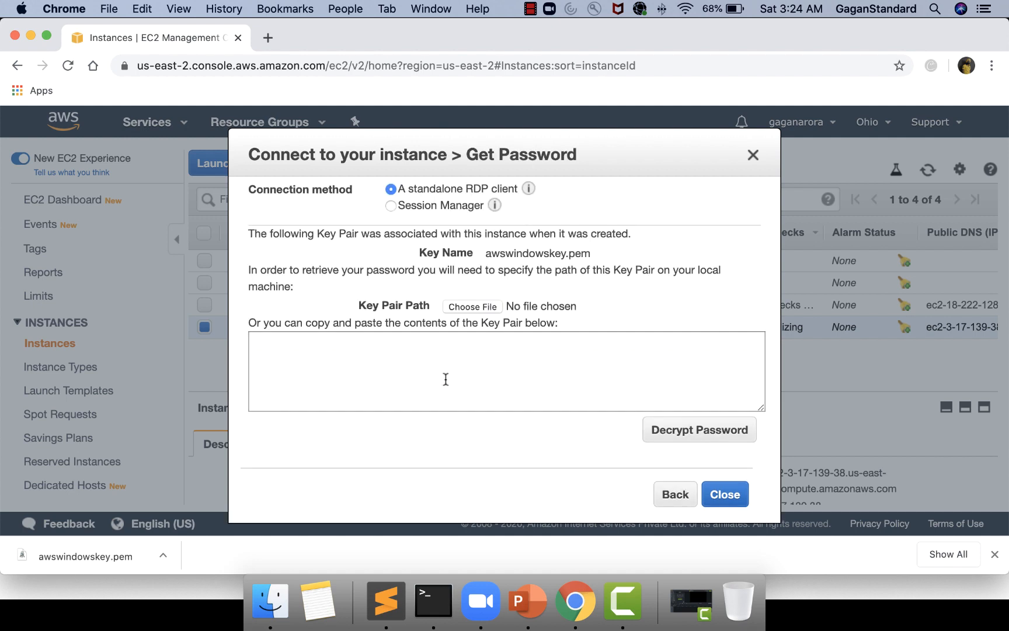
{"action": "left_click", "coordinate": [751, 156]}
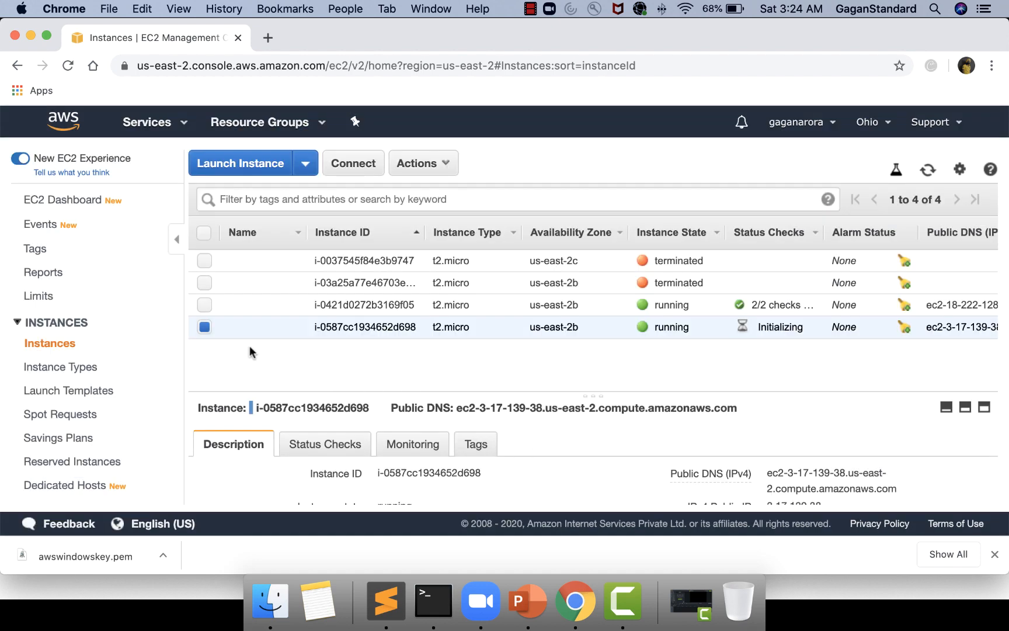
- Decrypt the instance's Administrator password for the standalone RDP client using awswindowskey.pem from the Downloads folder
{"action": "left_click", "coordinate": [353, 163]}
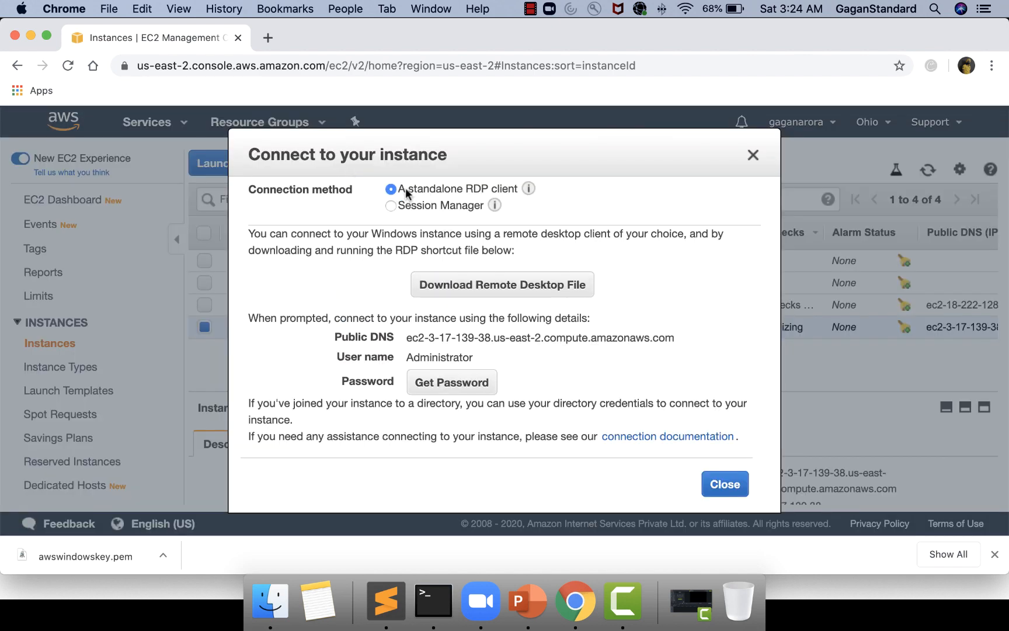
{"action": "left_click", "coordinate": [456, 385]}
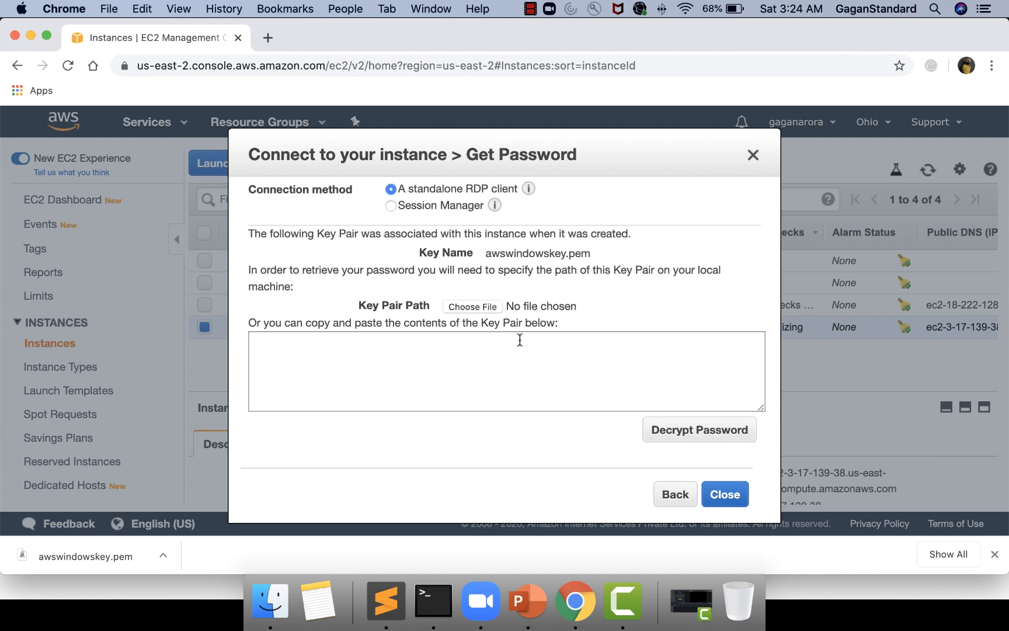
{"action": "left_click", "coordinate": [464, 307]}
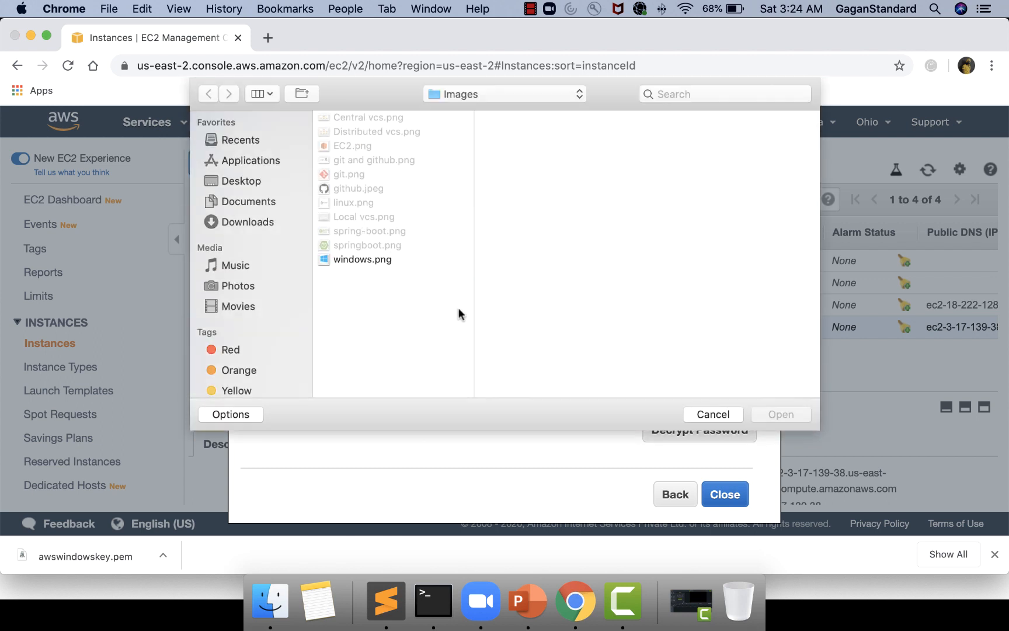
{"action": "left_click", "coordinate": [244, 222]}
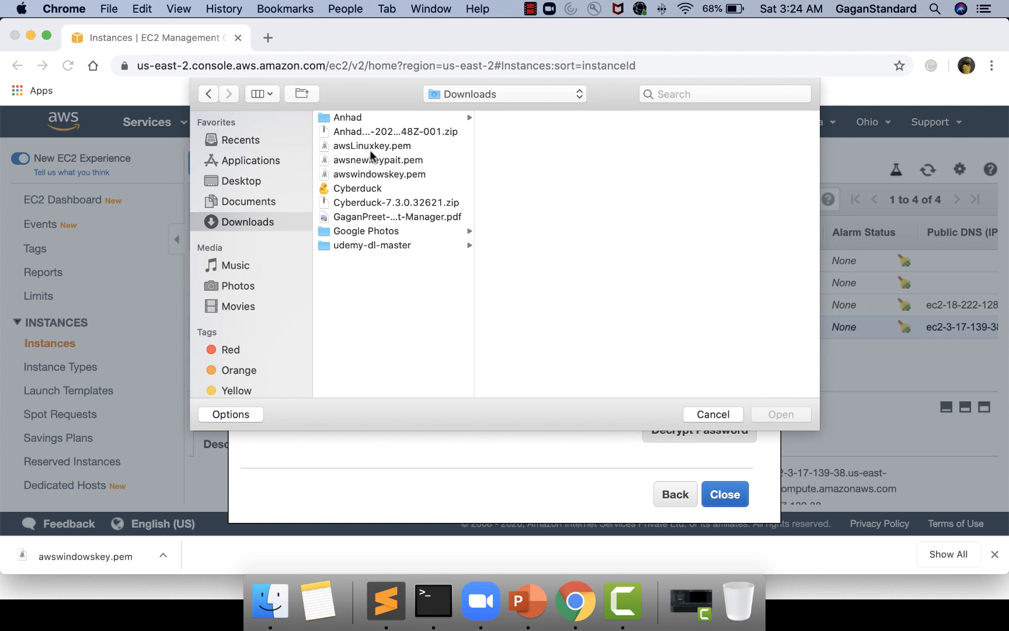
{"action": "left_click", "coordinate": [375, 175]}
{"action": "left_click", "coordinate": [778, 413]}
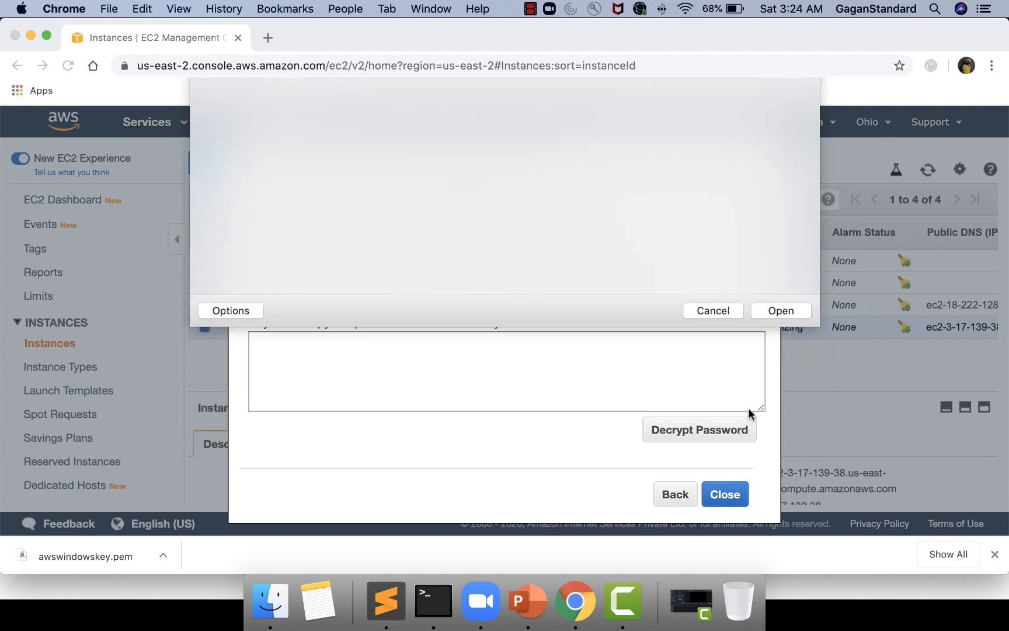
{"action": "left_click", "coordinate": [698, 429]}
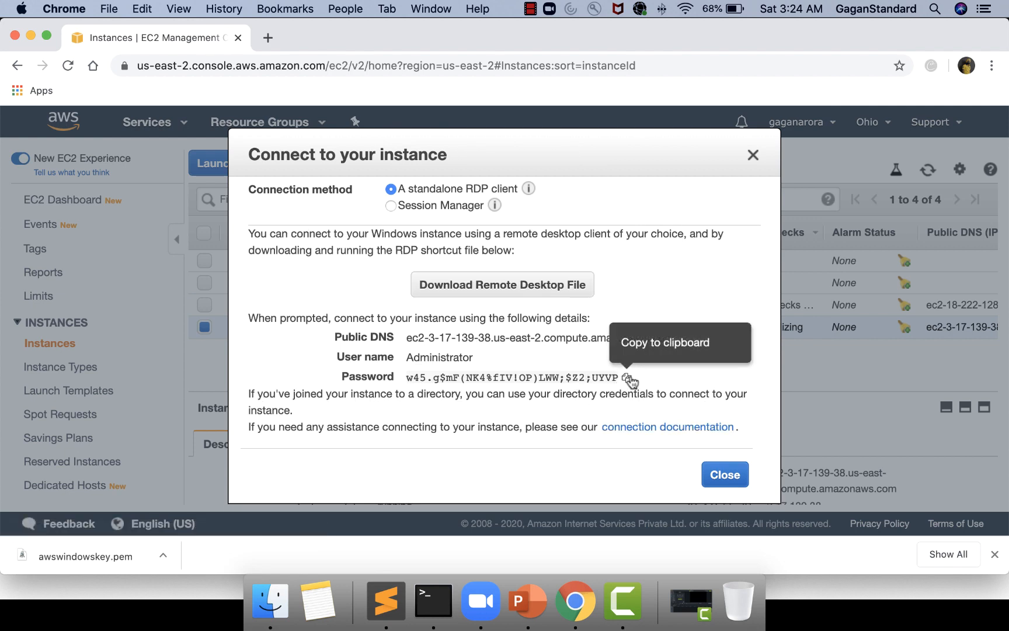
- Copy the decrypted Administrator password, paste it into a new text editor file and insert two blank lines above it
{"action": "left_click", "coordinate": [628, 379]}
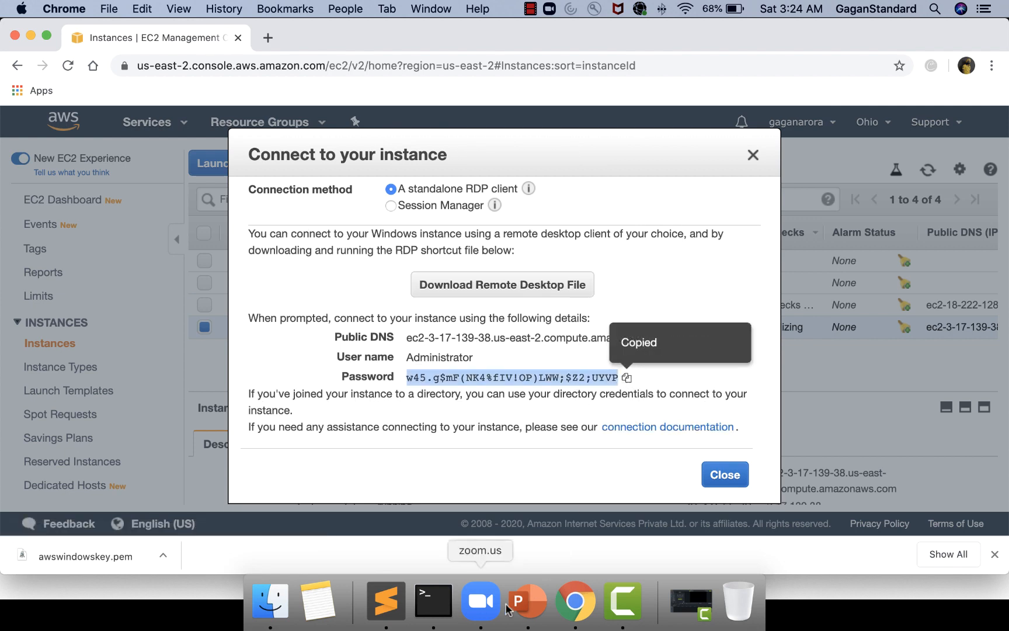
{"action": "left_click", "coordinate": [402, 600]}
{"action": "key", "text": "super+n"}
{"action": "key", "text": "super+v"}
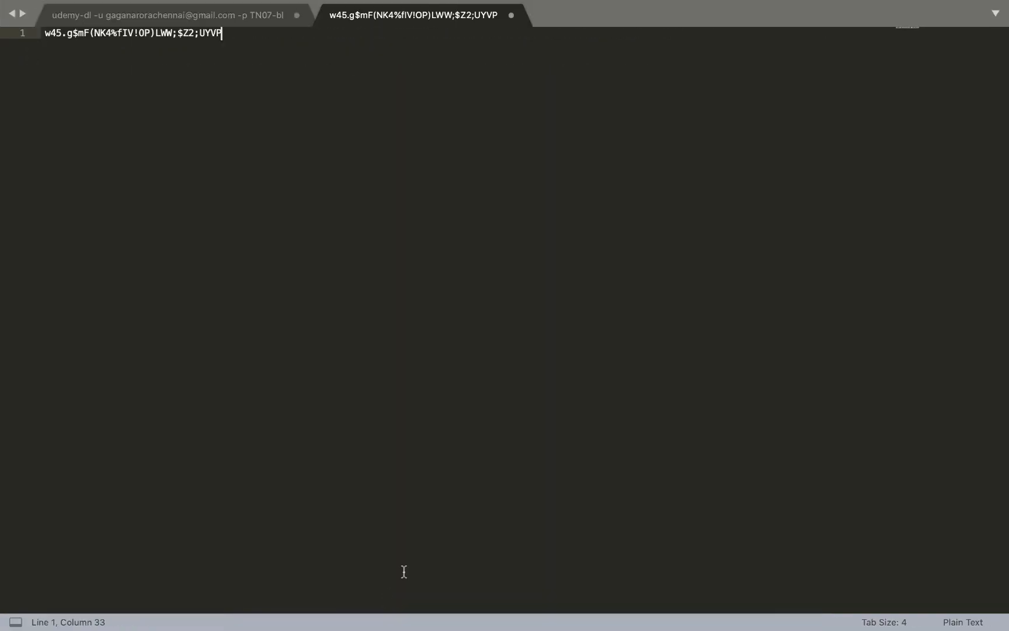
{"action": "key", "text": "super+Left"}
{"action": "key", "text": "Return"}
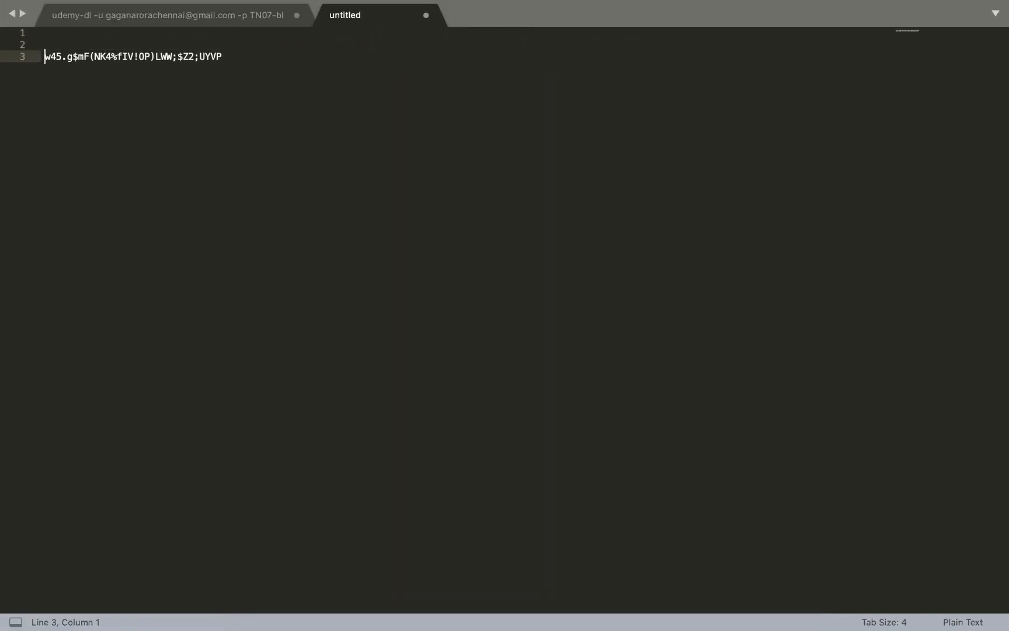
- Copy the instance's public DNS from the connection details and paste it on its own line above the password in the text file
{"action": "key", "text": "Up"}
{"action": "key", "text": "super+Tab"}
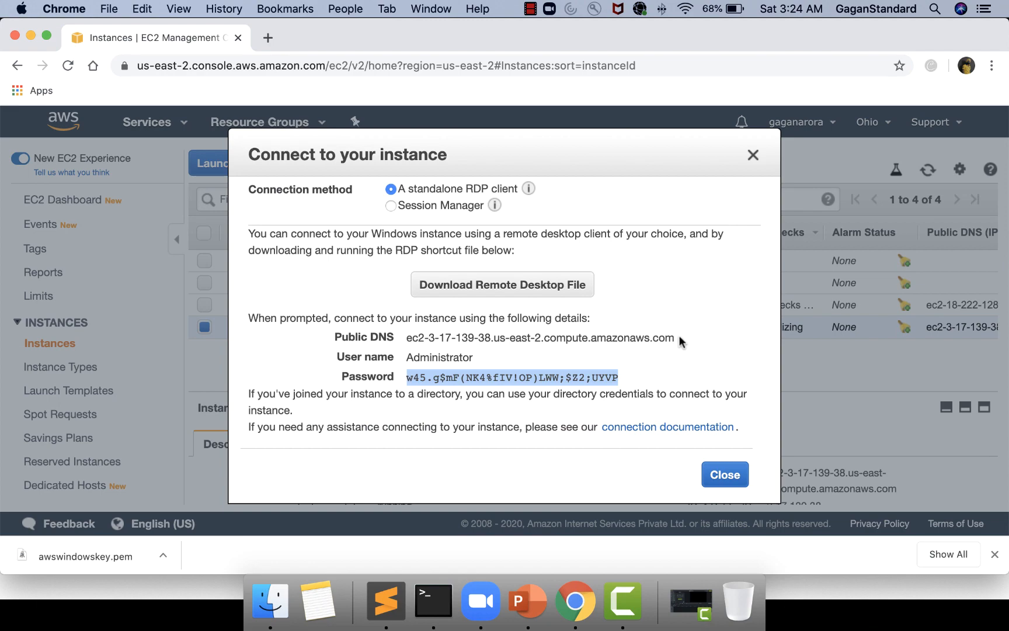
{"action": "left_click_drag", "start_coordinate": [678, 336], "coordinate": [407, 341]}
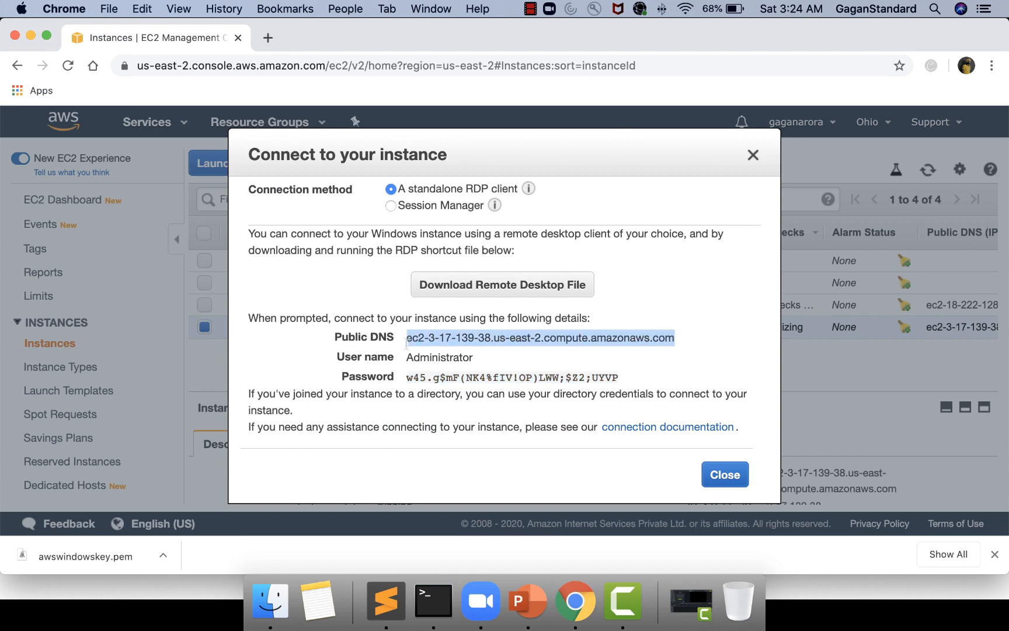
{"action": "key", "text": "super+c"}
{"action": "key", "text": "super+Tab"}
{"action": "key", "text": "super+v"}
{"action": "key", "text": "Return"}
- Copy the user name Administrator from the connection details and paste it below the public DNS in the text file
{"action": "key", "text": "super+Tab"}
{"action": "double_click", "coordinate": [450, 357]}
{"action": "key", "text": "super+c"}
{"action": "key", "text": "super+Tab"}
{"action": "key", "text": "super+v"}
{"action": "key", "text": "Return"}
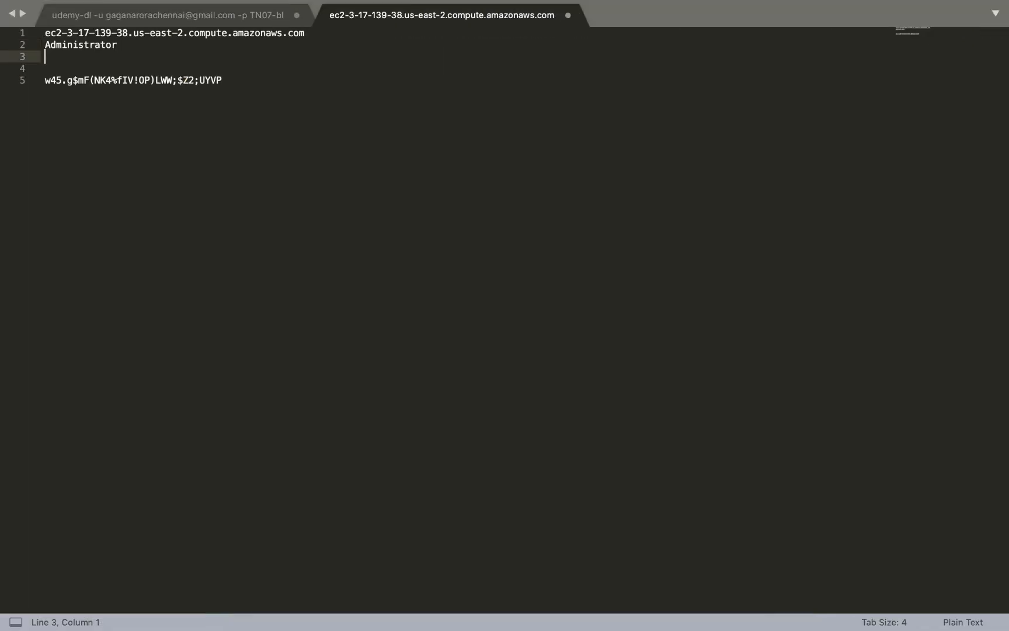
- Close the instance's connection dialog, launch Microsoft Remote Desktop and enlarge its window to fill the screen
{"action": "key", "text": "super+Tab"}
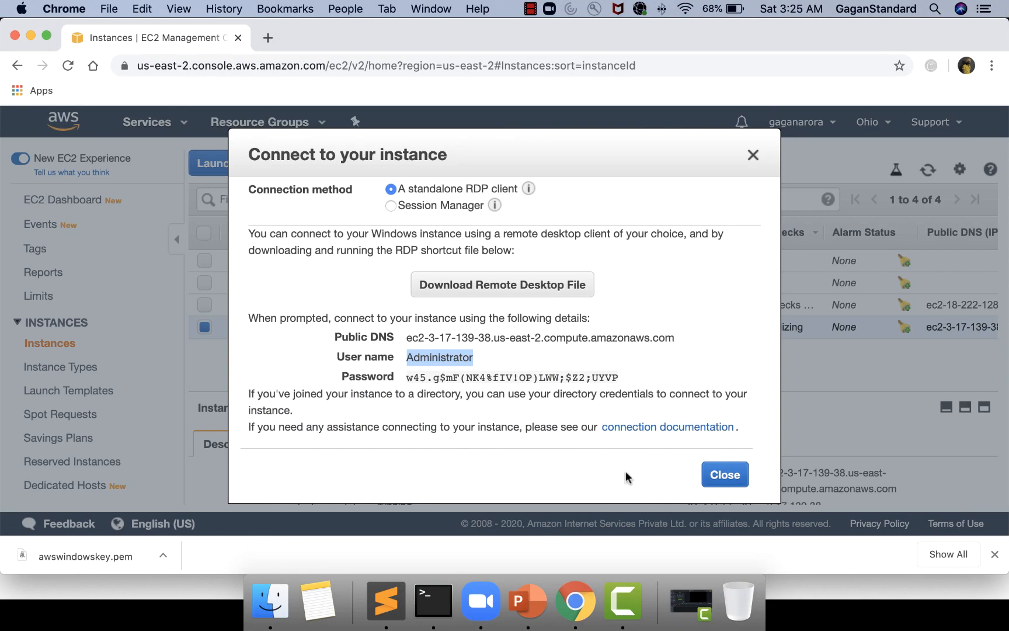
{"action": "left_click", "coordinate": [726, 474]}
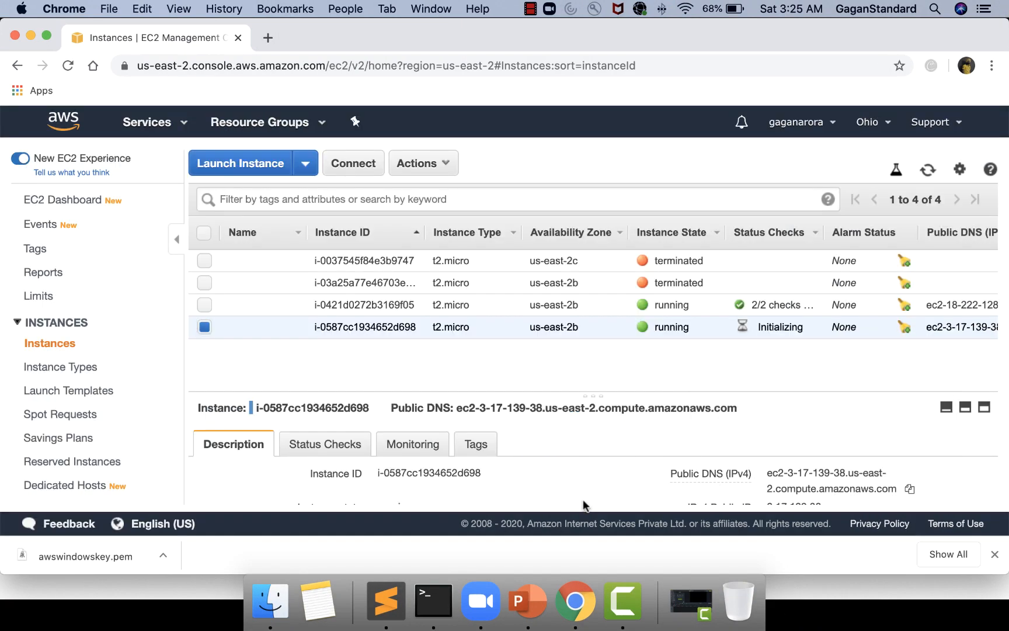
{"action": "key", "text": "super+space"}
{"action": "type", "text": "remo"}
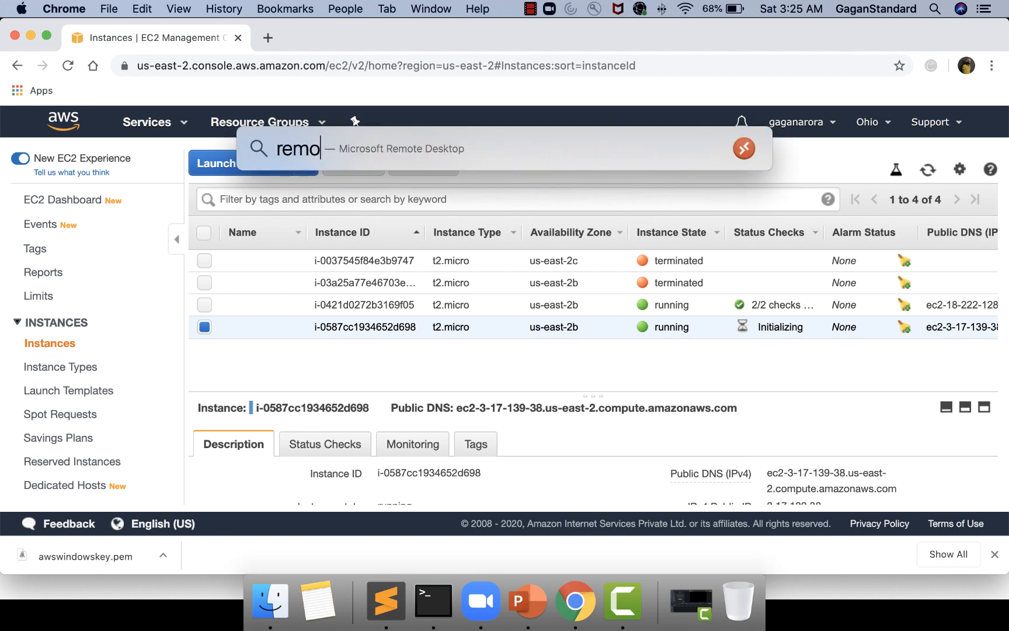
{"action": "key", "text": "Return"}
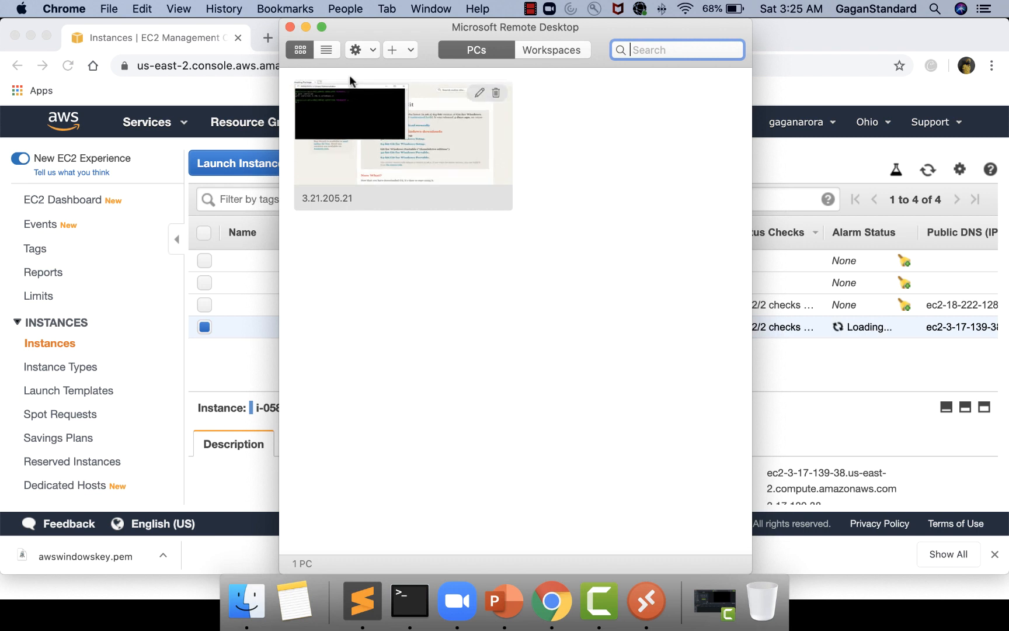
{"action": "mouse_move", "coordinate": [323, 28]}
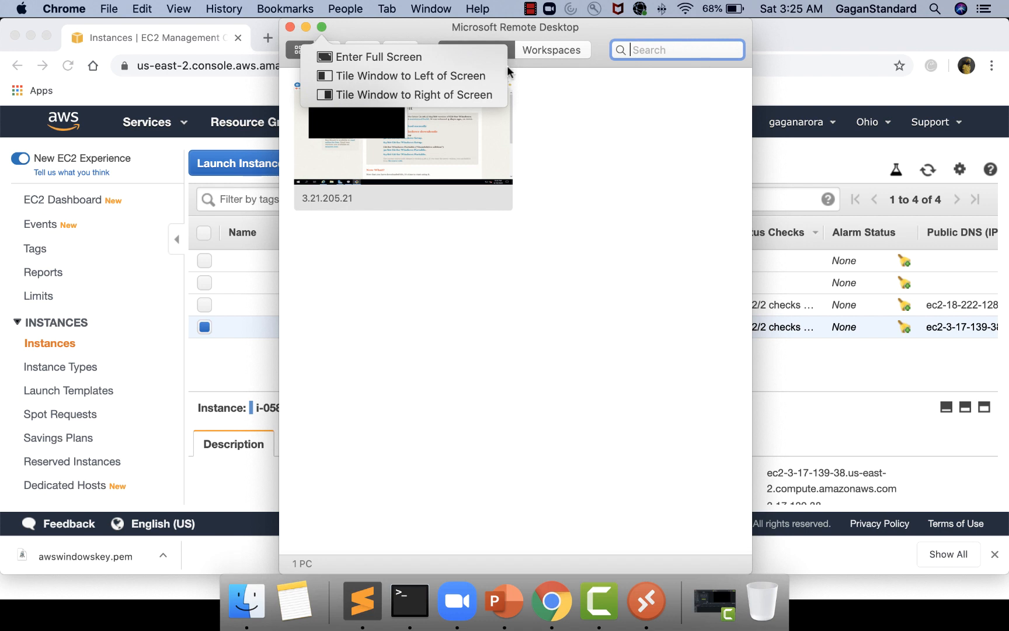
{"action": "double_click", "coordinate": [379, 29]}
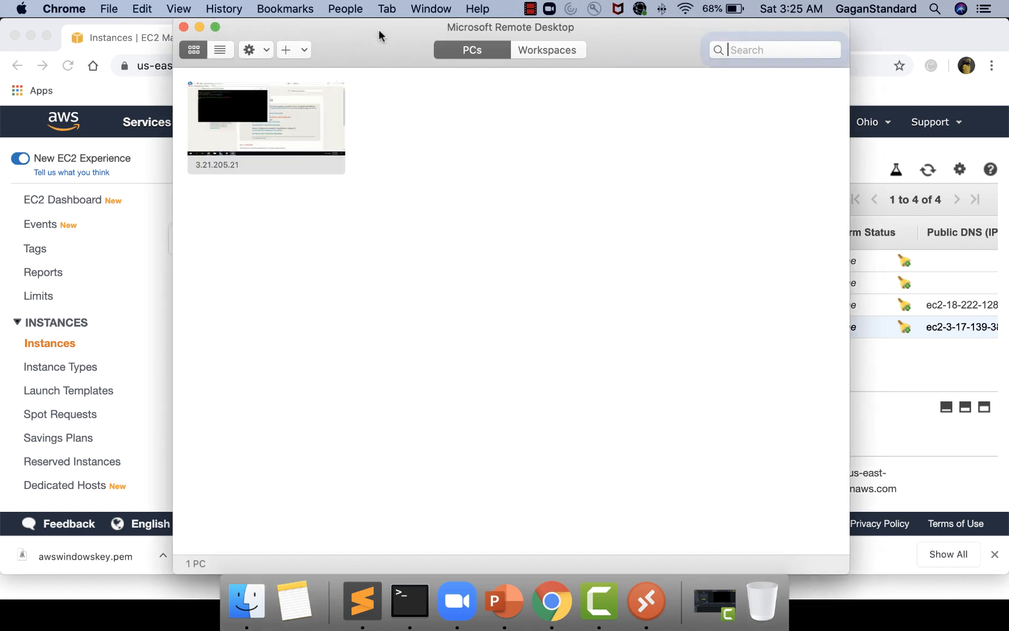
- Add a new PC using the public DNS copied from the text file, ec2-3-17-139-38.us-east-2.compute.amazonaws.com, as its PC name
{"action": "left_click", "coordinate": [111, 49]}
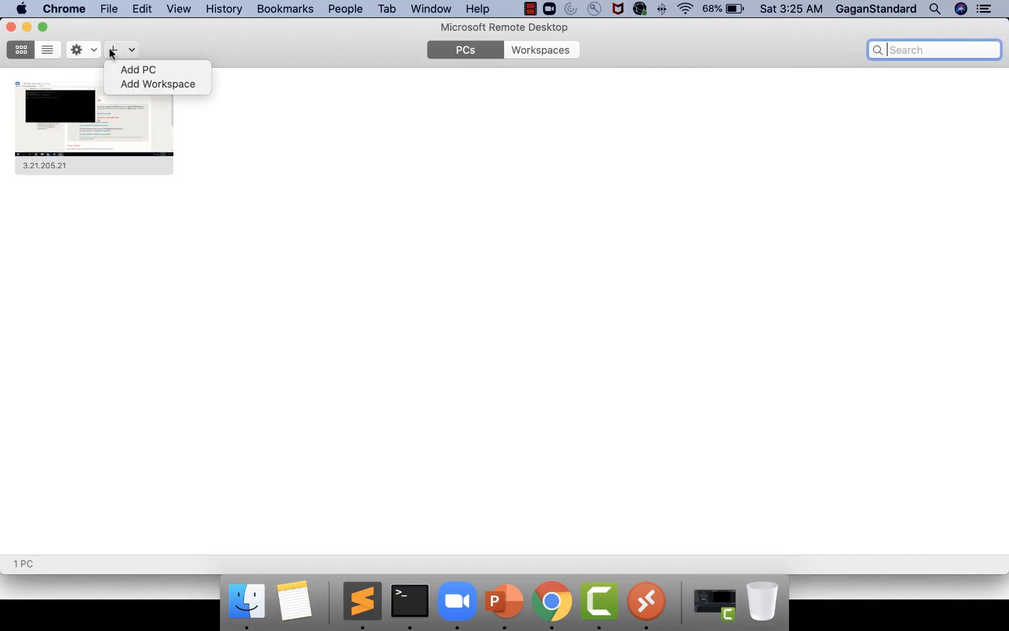
{"action": "left_click", "coordinate": [132, 70]}
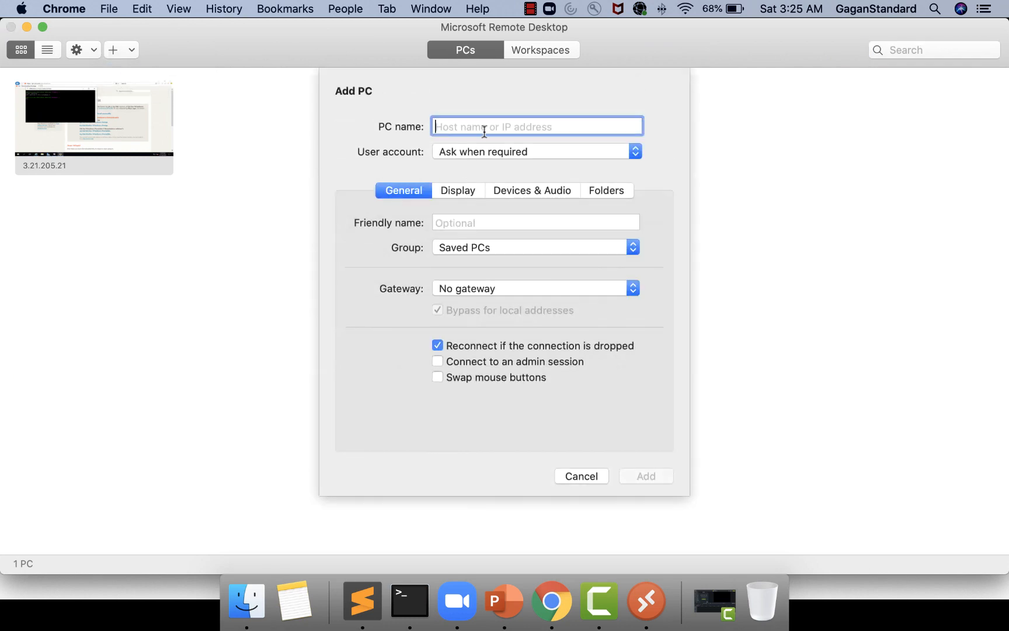
{"action": "key", "text": "super+Tab"}
{"action": "left_click_drag", "start_coordinate": [306, 33], "coordinate": [45, 34]}
{"action": "key", "text": "super+c"}
{"action": "key", "text": "super+Tab"}
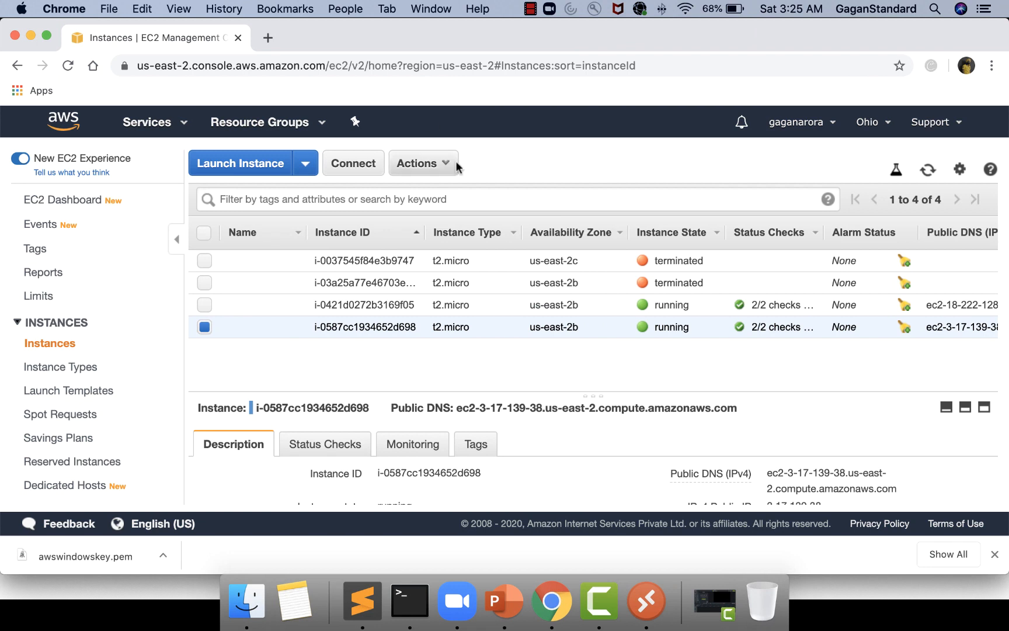
{"action": "left_click", "coordinate": [646, 602]}
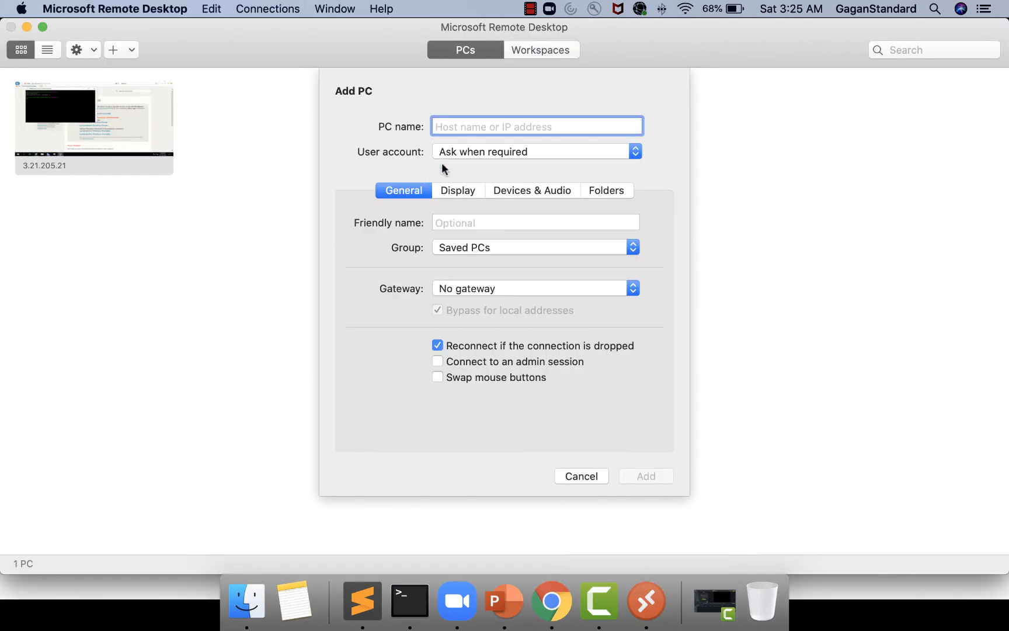
{"action": "key", "text": "super+v"}
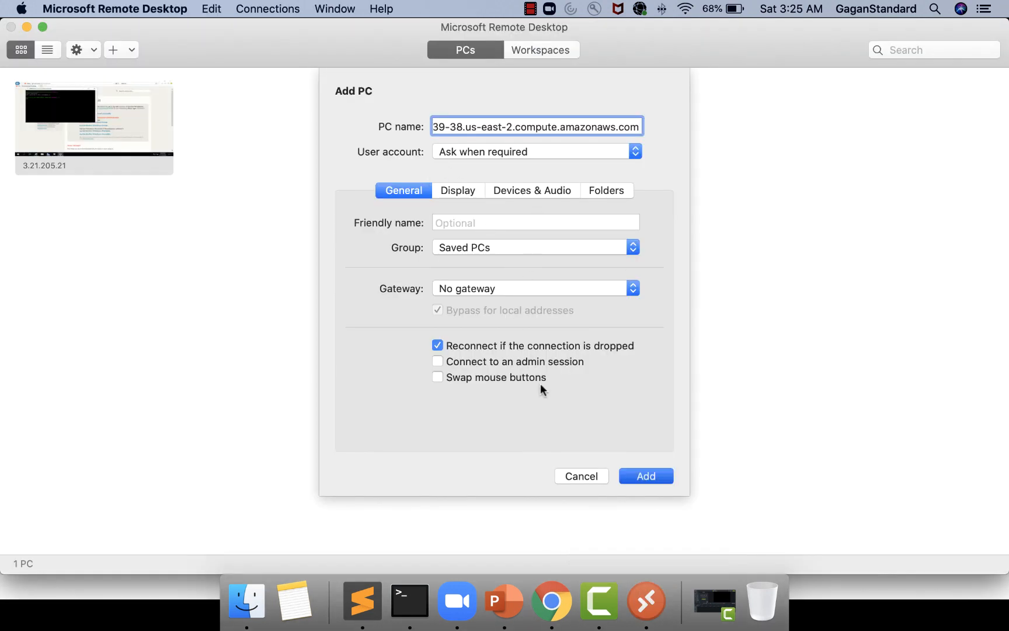
{"action": "left_click", "coordinate": [638, 472]}
- Start a connection to the newly added EC2 PC and enter Administrator as the username
{"action": "double_click", "coordinate": [248, 116]}
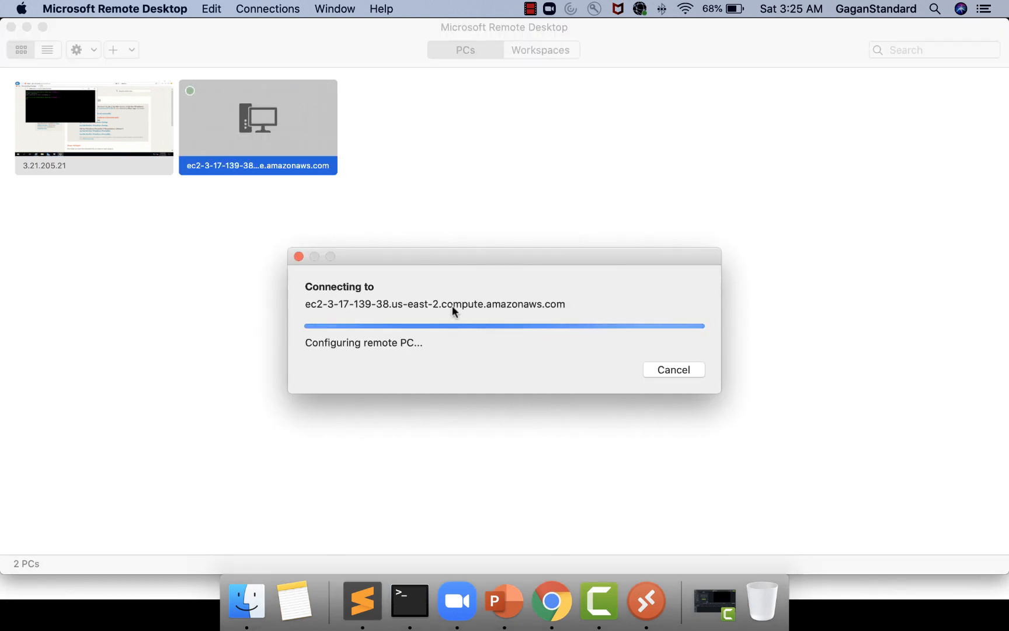
{"action": "type", "text": "A"}
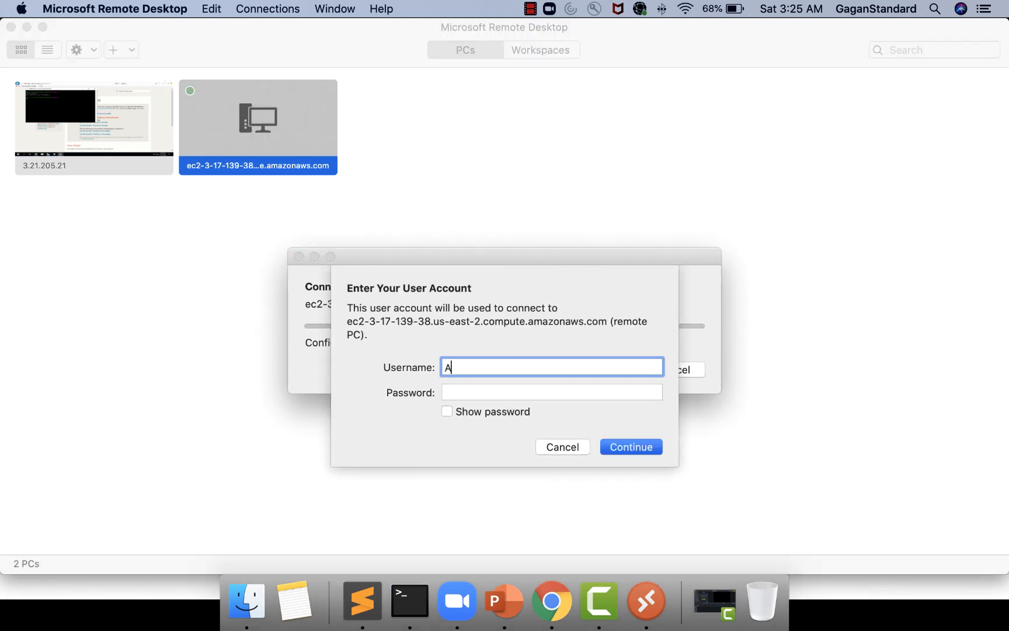
{"action": "type", "text": "dministrator"}
{"action": "key", "text": "Tab"}
- Copy the Administrator password from the text file, paste it into the login's password field and continue connecting to the remote PC
{"action": "key", "text": "super+Tab"}
{"action": "scroll", "coordinate": [510, 357], "scroll_direction": "left", "scroll_amount": 1}
{"action": "key", "text": "super+Tab"}
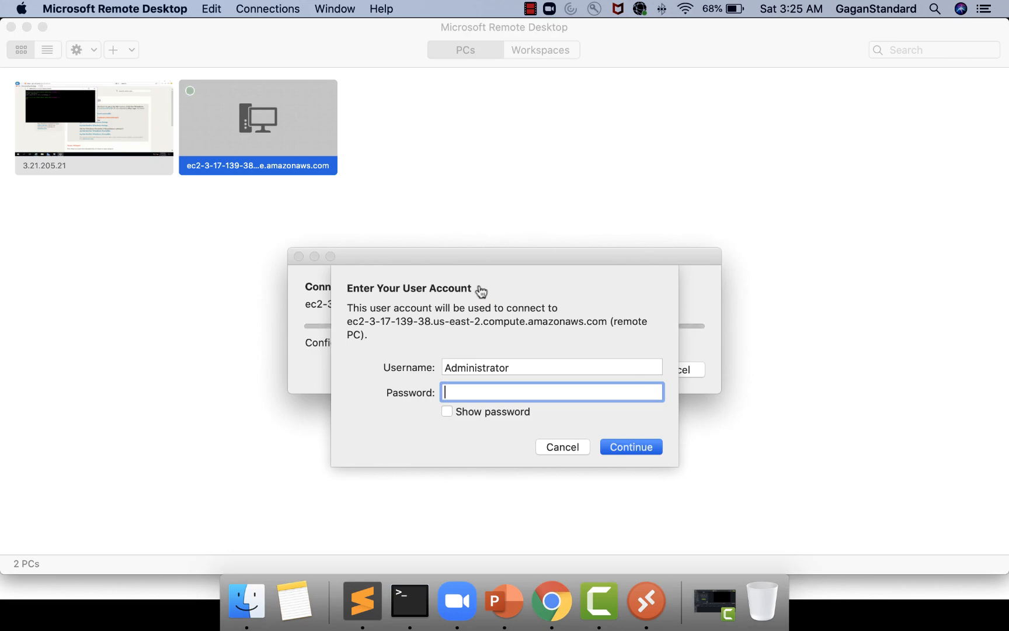
{"action": "key", "text": "super+Tab"}
{"action": "key", "text": "super+shift+Tab"}
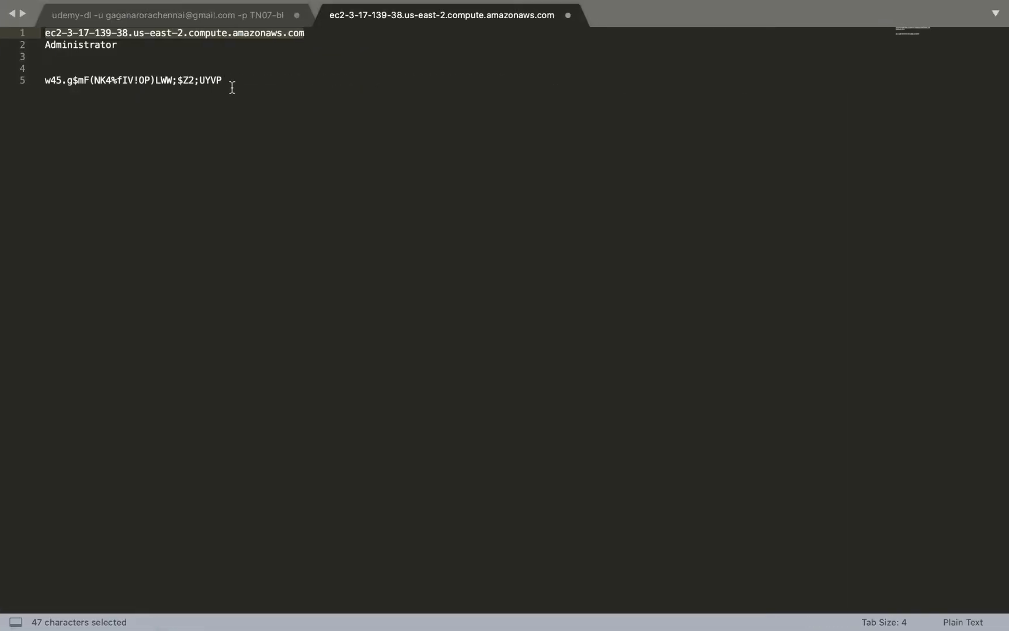
{"action": "left_click_drag", "start_coordinate": [232, 87], "coordinate": [45, 82]}
{"action": "key", "text": "super+c"}
{"action": "key", "text": "super+Tab"}
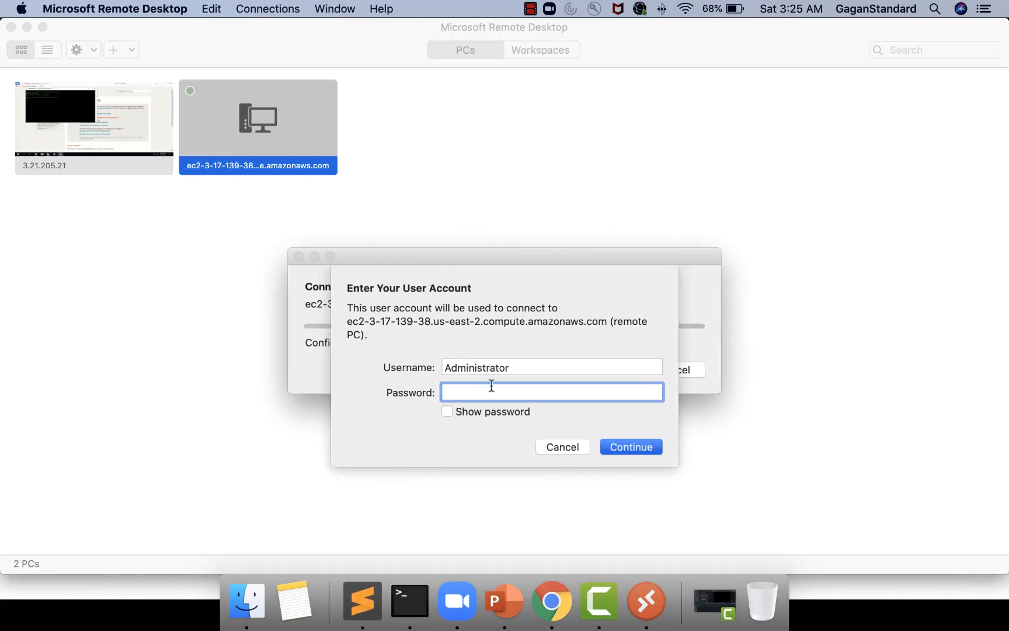
{"action": "key", "text": "super+v"}
{"action": "left_click", "coordinate": [637, 449]}
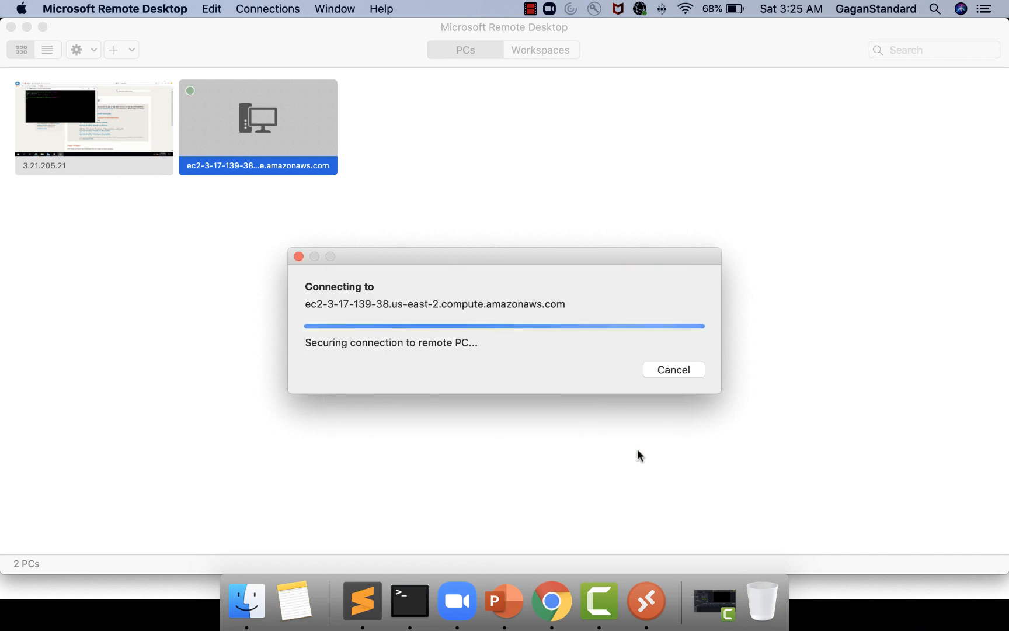
{"action": "left_click", "coordinate": [685, 377]}
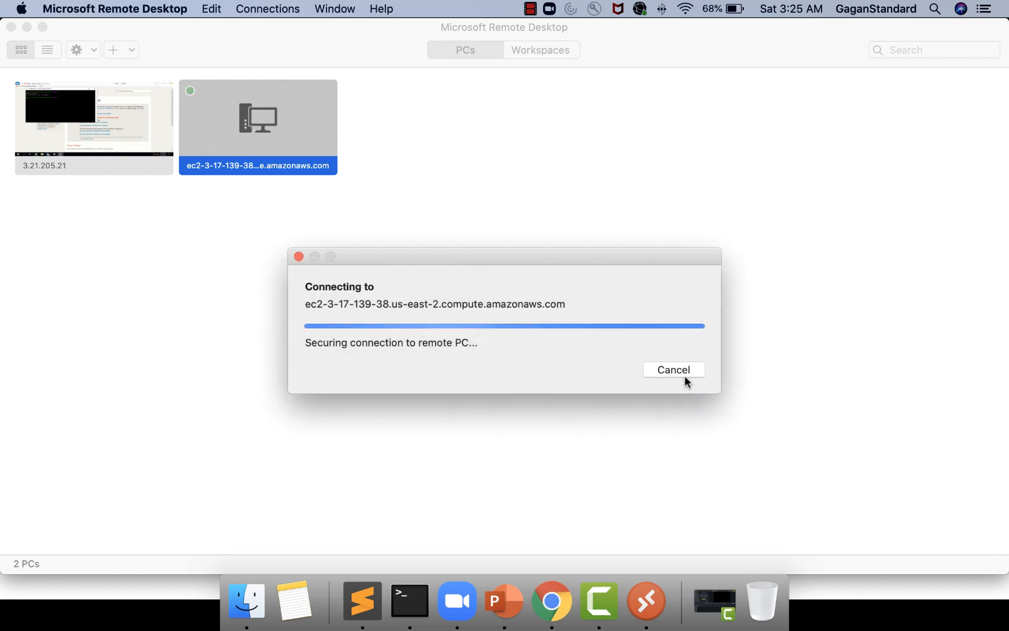